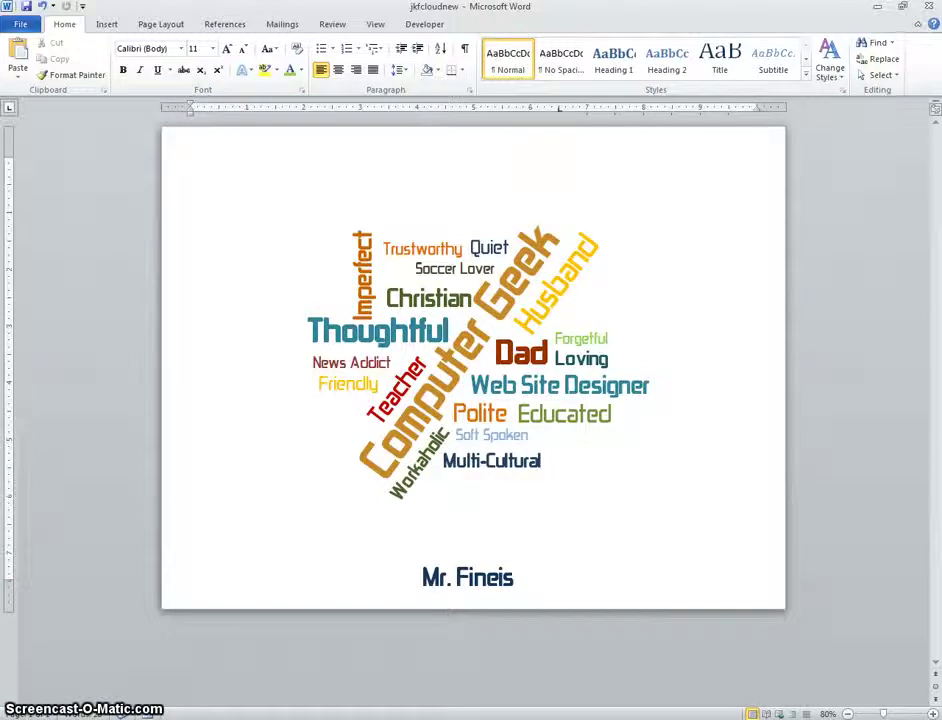
# Create a new blank document.
pyautogui.click(22, 25)
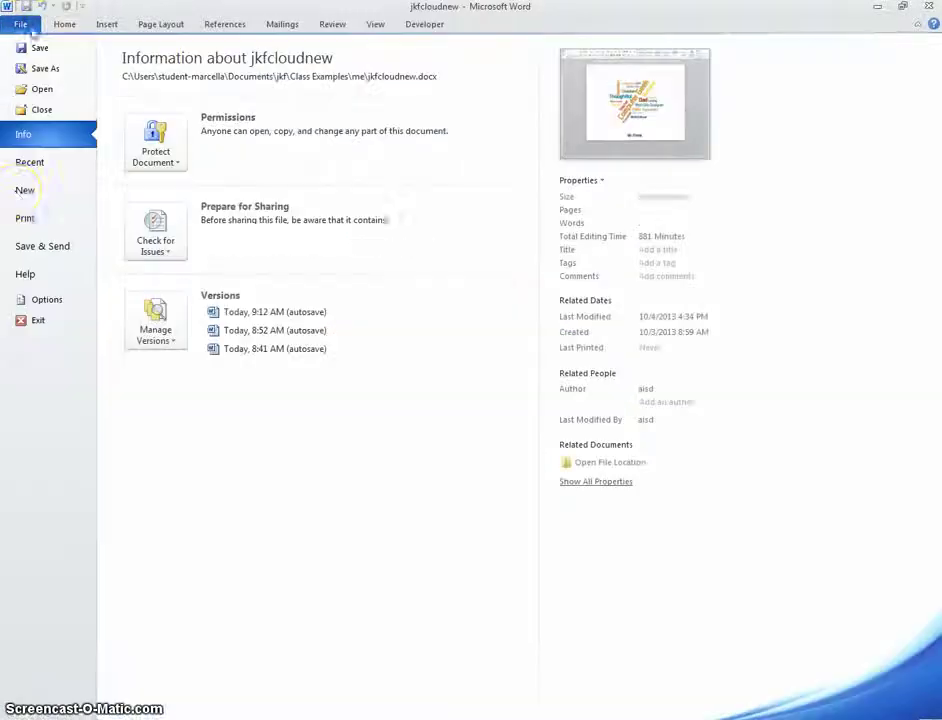
pyautogui.click(30, 190)
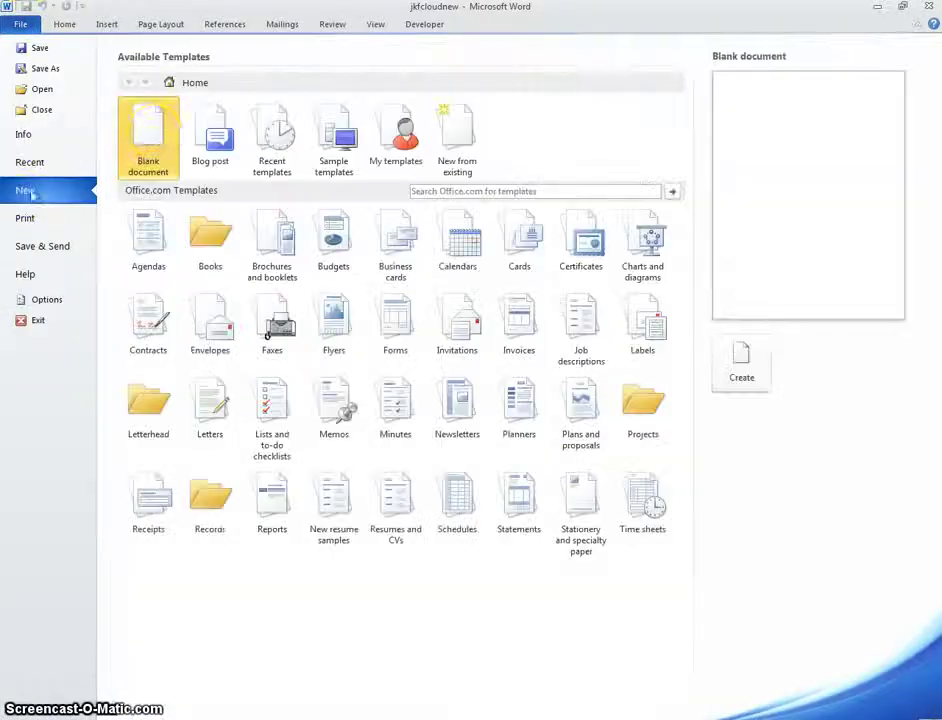
pyautogui.click(152, 133)
pyautogui.doubleClick(155, 135)
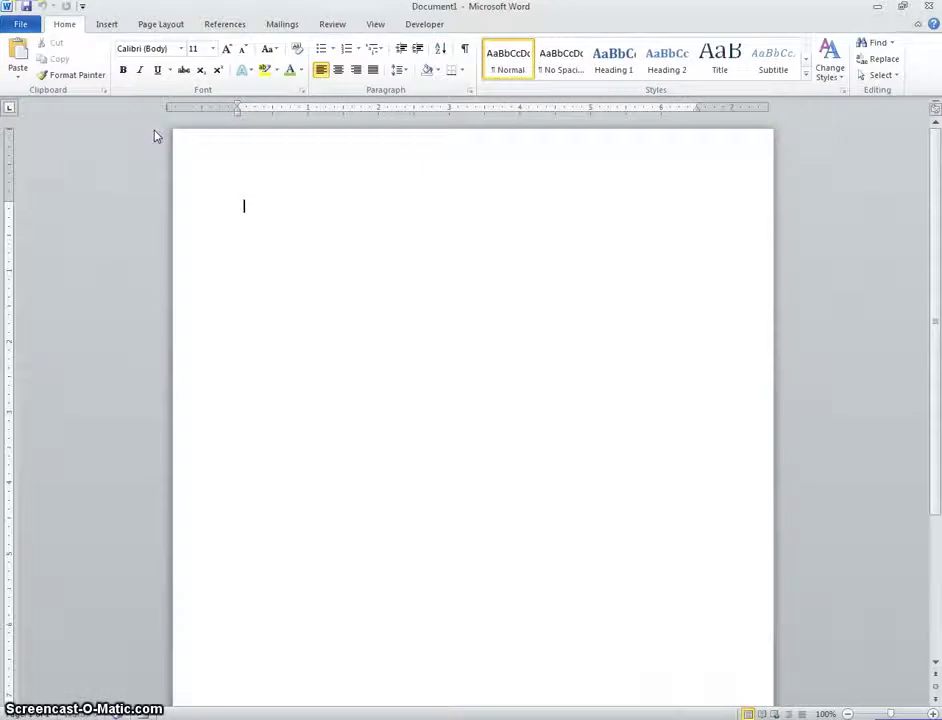
# Set the new document's page orientation to landscape.
pyautogui.click(165, 25)
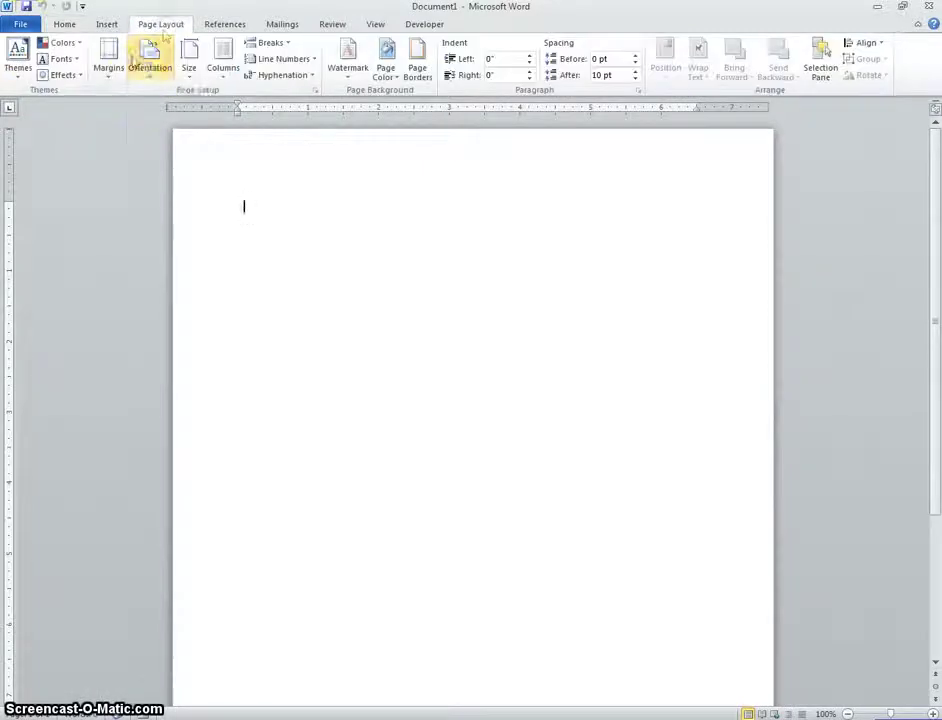
pyautogui.click(149, 72)
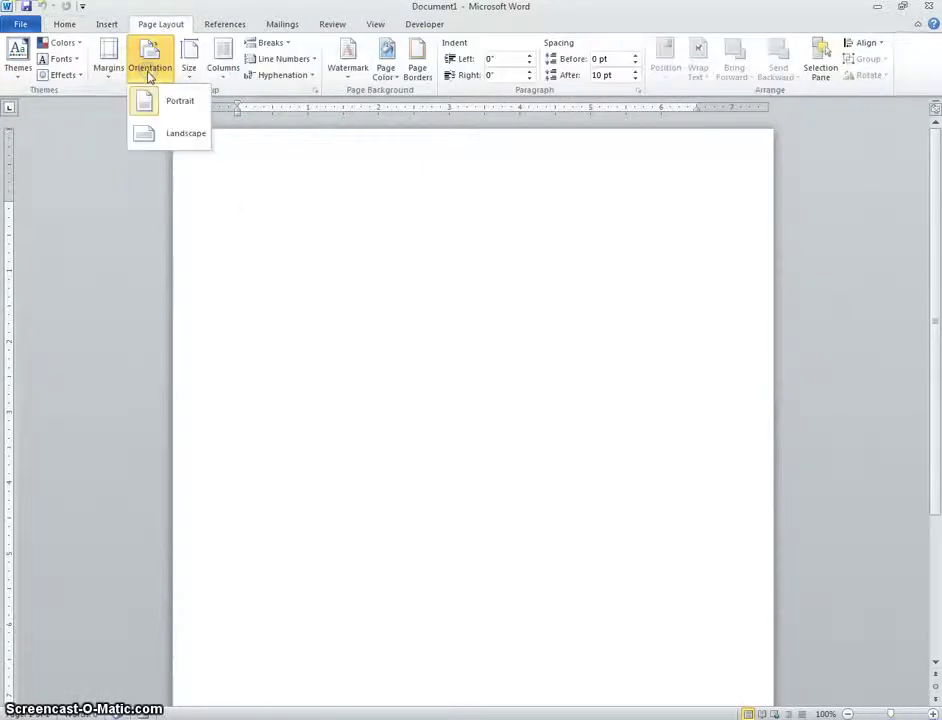
pyautogui.click(151, 137)
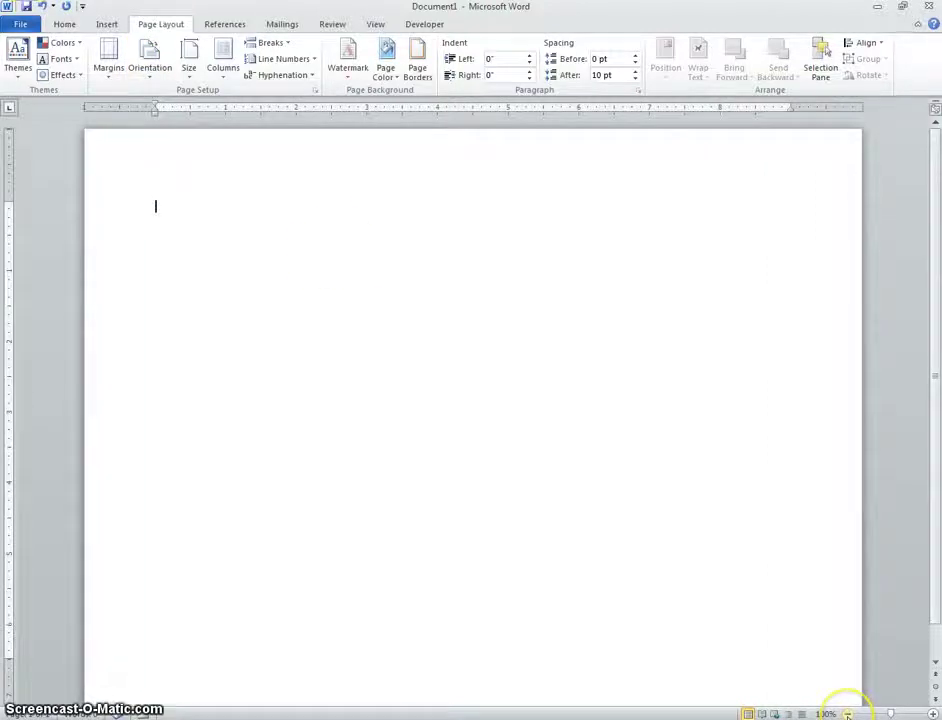
pyautogui.click(847, 714)
pyautogui.click(515, 357)
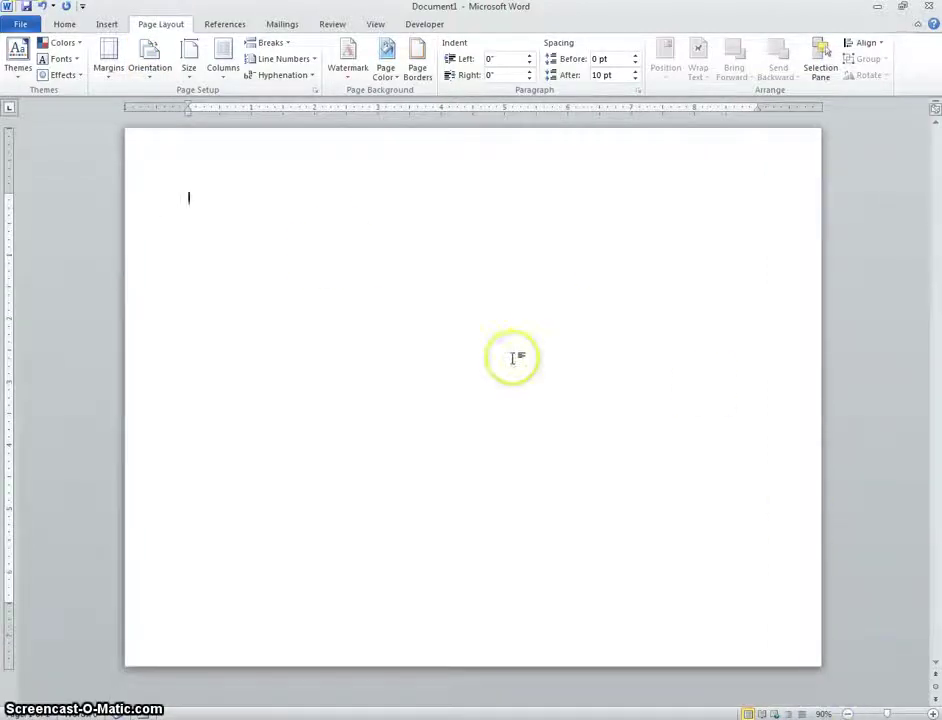
pyautogui.click(564, 372)
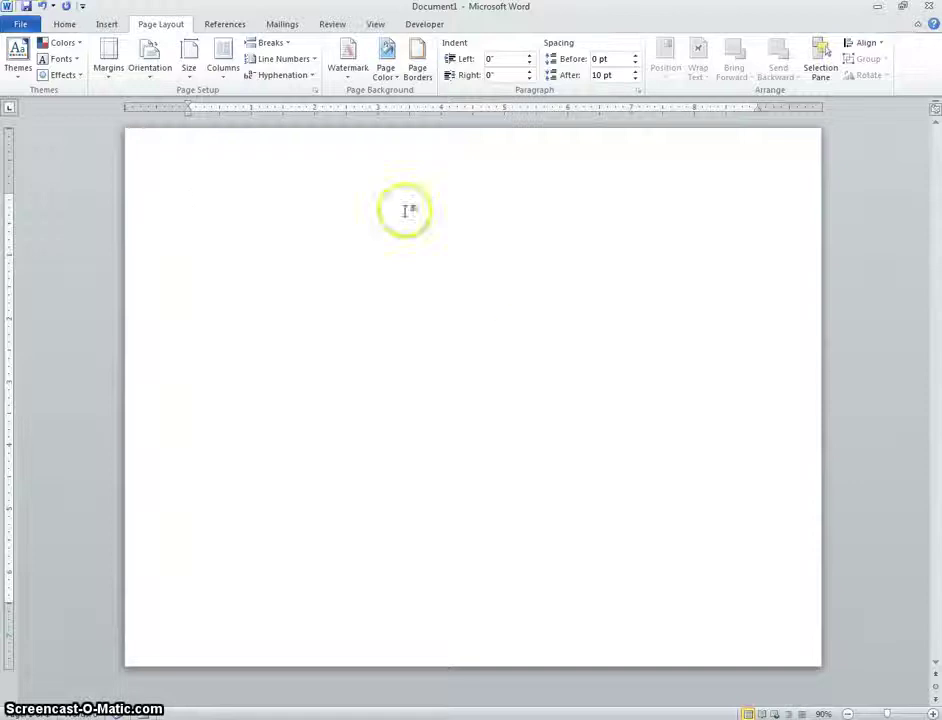
# Draw a text box about 2.33" wide and 0.72" high near the page's upper-left corner.
pyautogui.click(107, 26)
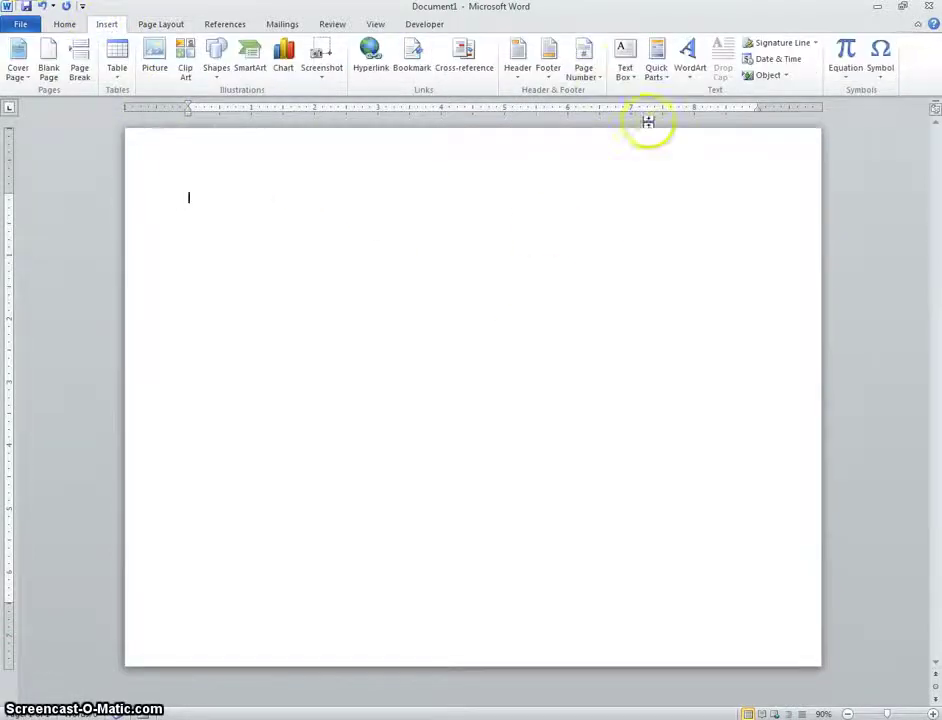
pyautogui.click(617, 78)
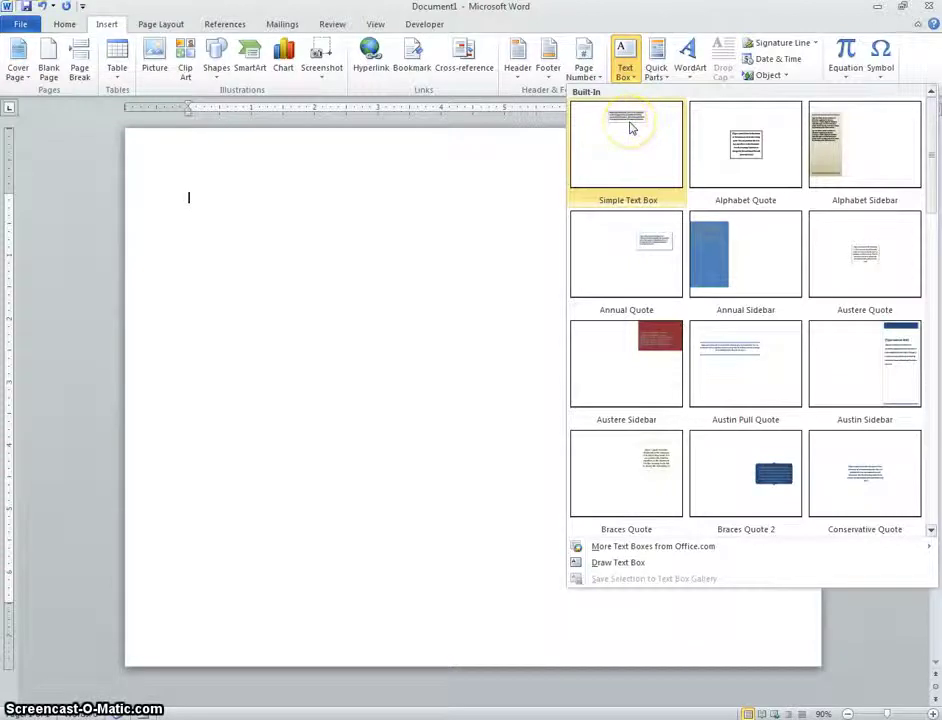
pyautogui.click(611, 563)
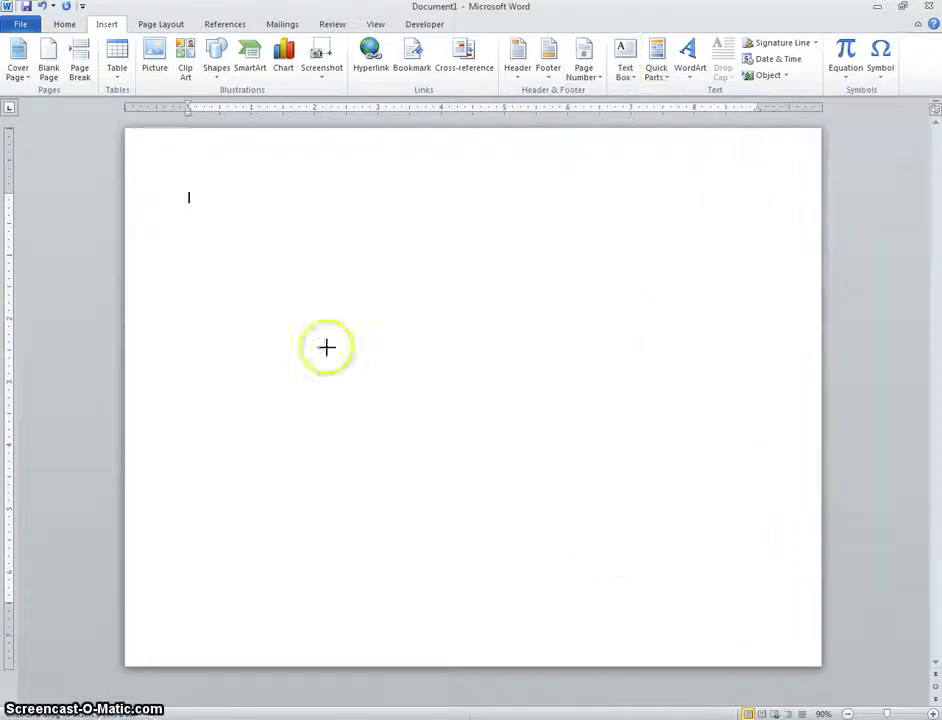
pyautogui.moveTo(229, 186)
pyautogui.mouseDown()
pyautogui.moveTo(287, 217)
pyautogui.moveTo(377, 232)
pyautogui.mouseUp()
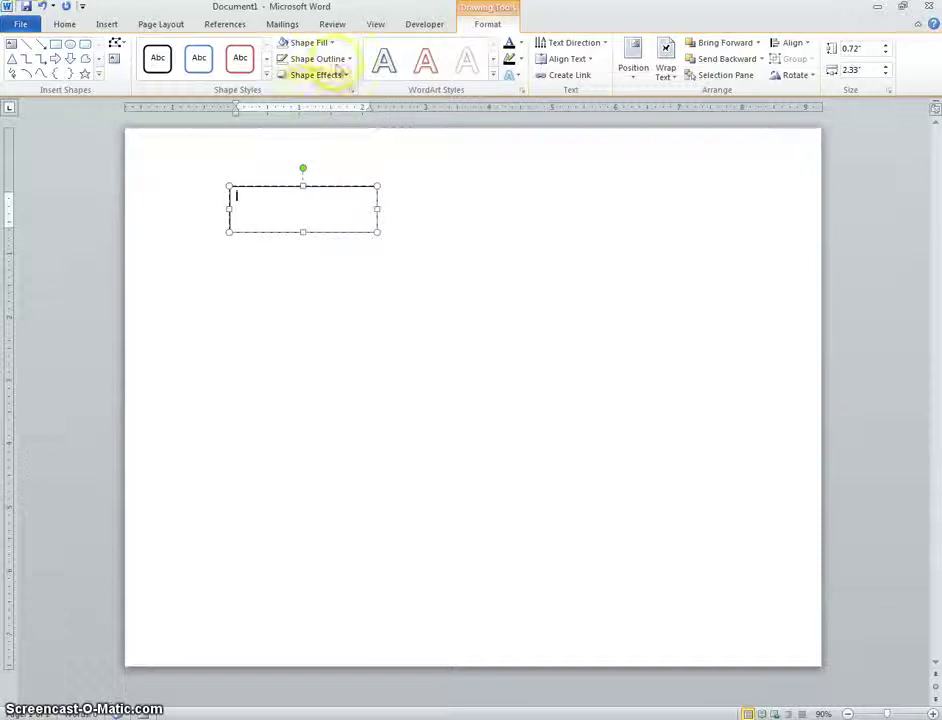
# Remove the text box's fill and outline and enter "Computer Geek" in it.
pyautogui.click(331, 42)
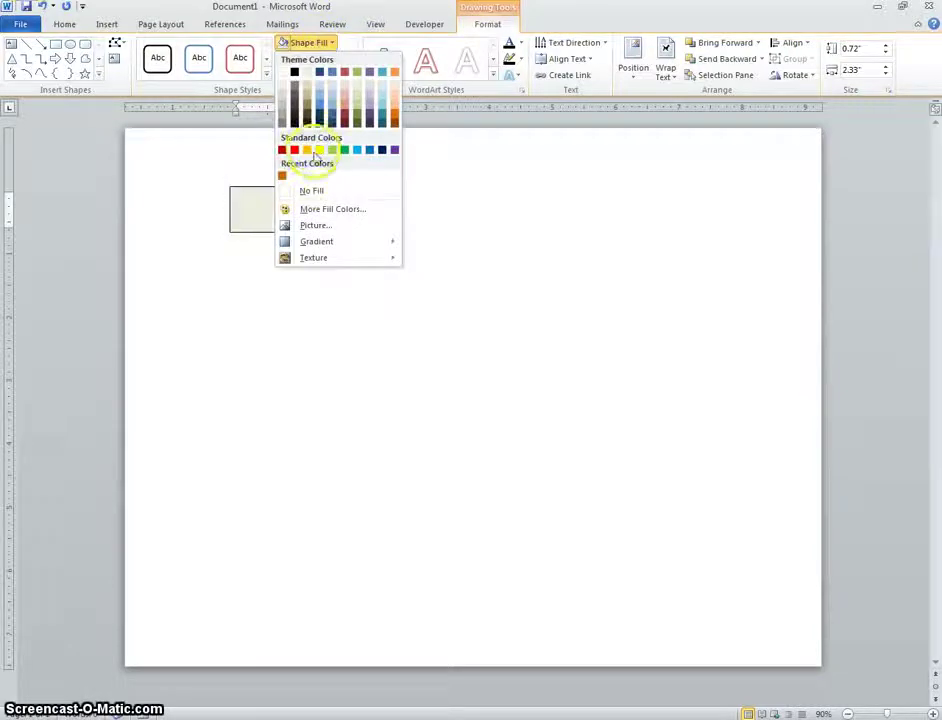
pyautogui.click(284, 194)
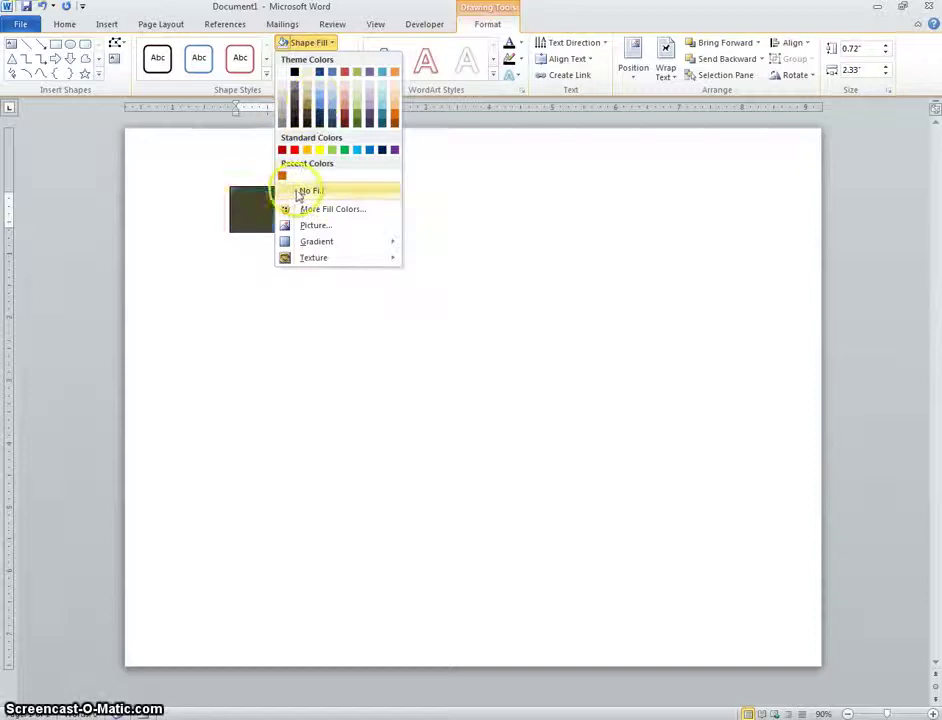
pyautogui.click(297, 191)
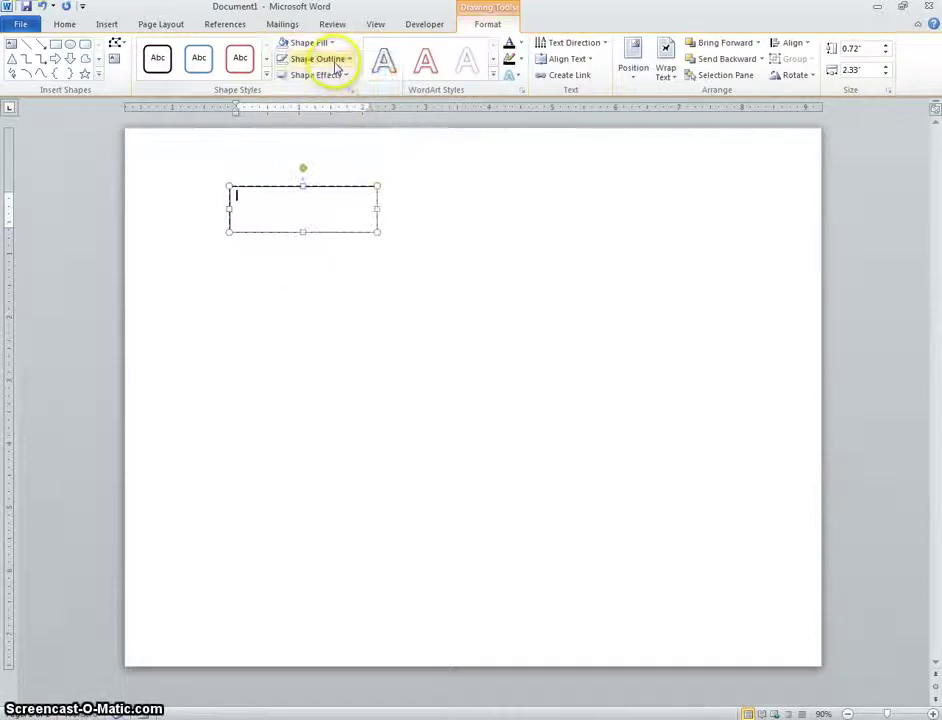
pyautogui.click(337, 62)
pyautogui.click(284, 206)
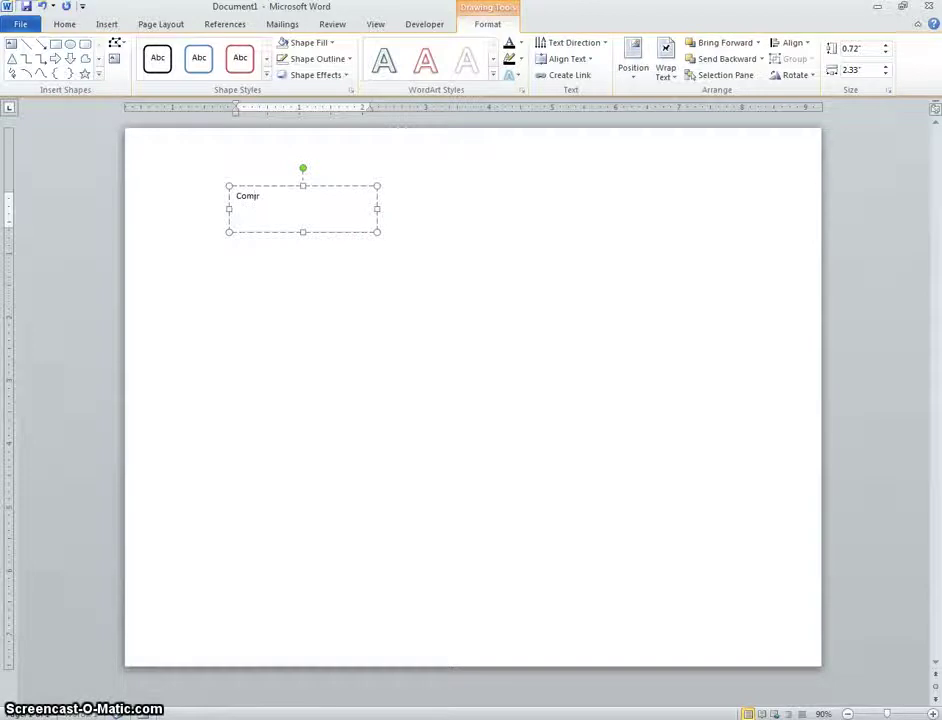
pyautogui.write('ter Geek')
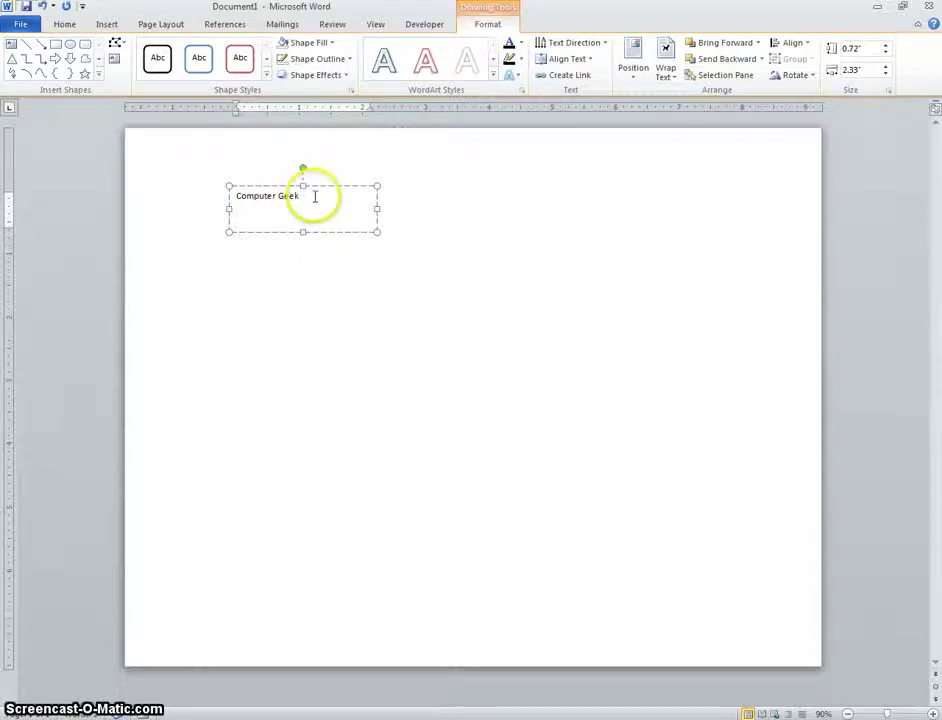
# Set the font of the "Computer Geek" text to Bookman Old Style.
pyautogui.moveTo(314, 196); pyautogui.dragTo(231, 195)
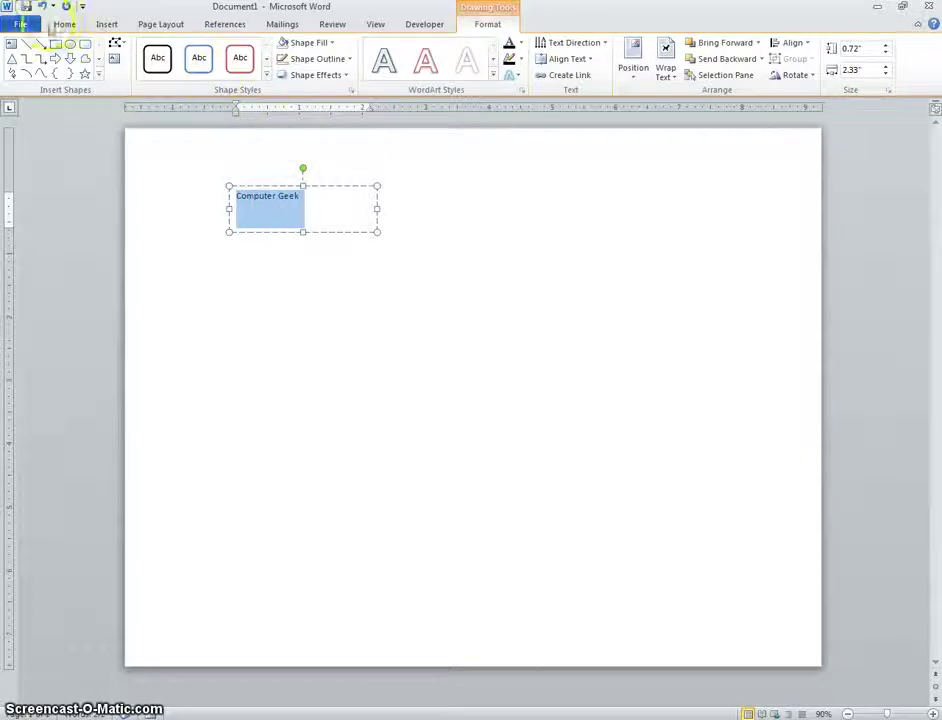
pyautogui.click(63, 24)
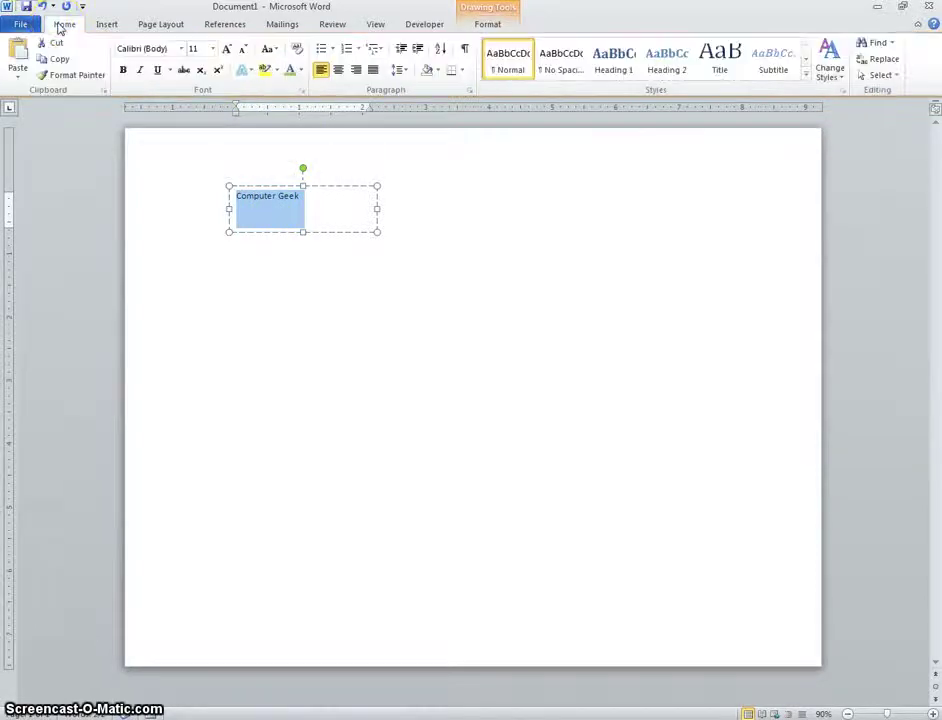
pyautogui.click(182, 49)
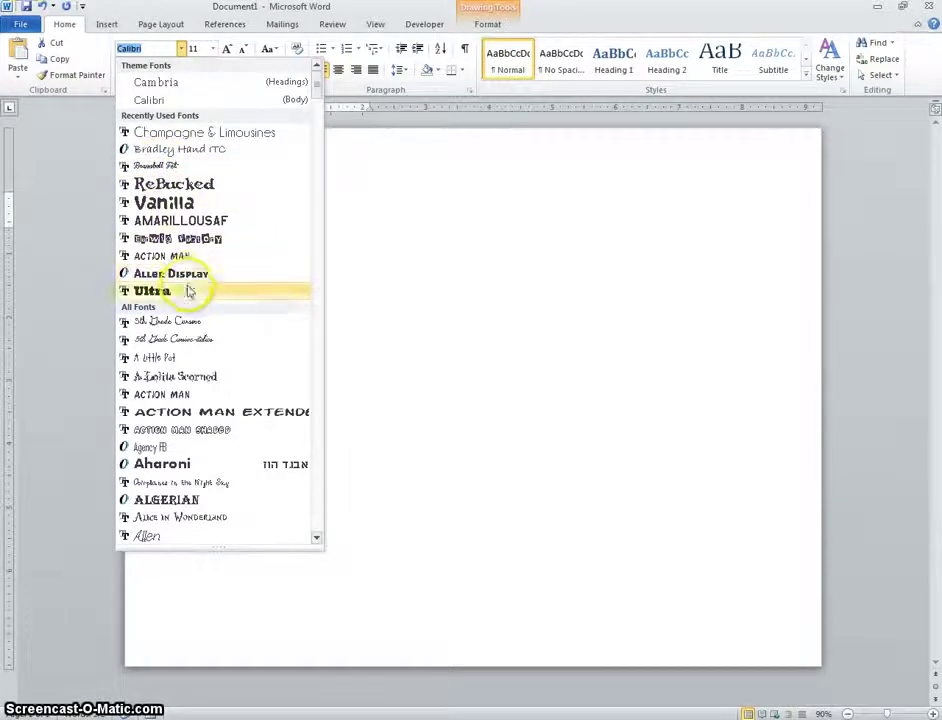
pyautogui.scroll(-1, 195, 330)
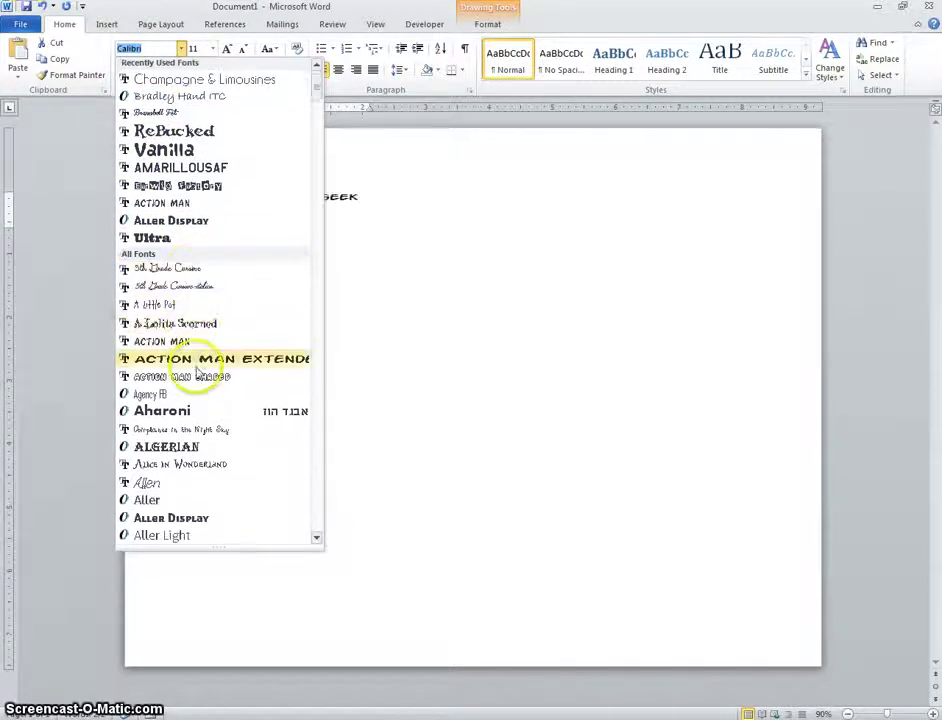
pyautogui.scroll(-6, 197, 370)
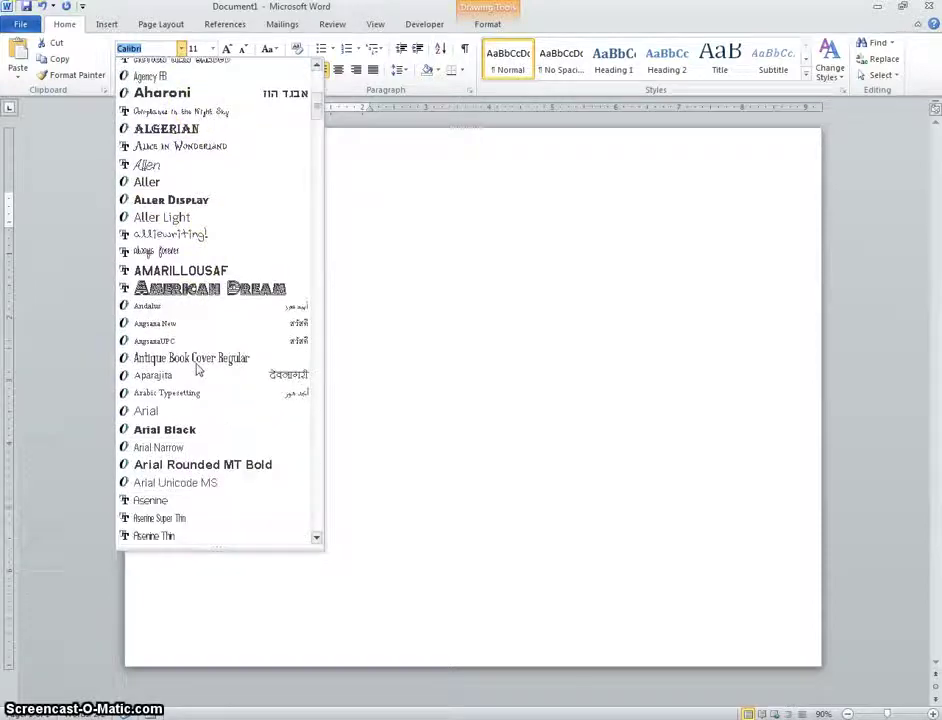
pyautogui.scroll(-1, 192, 430)
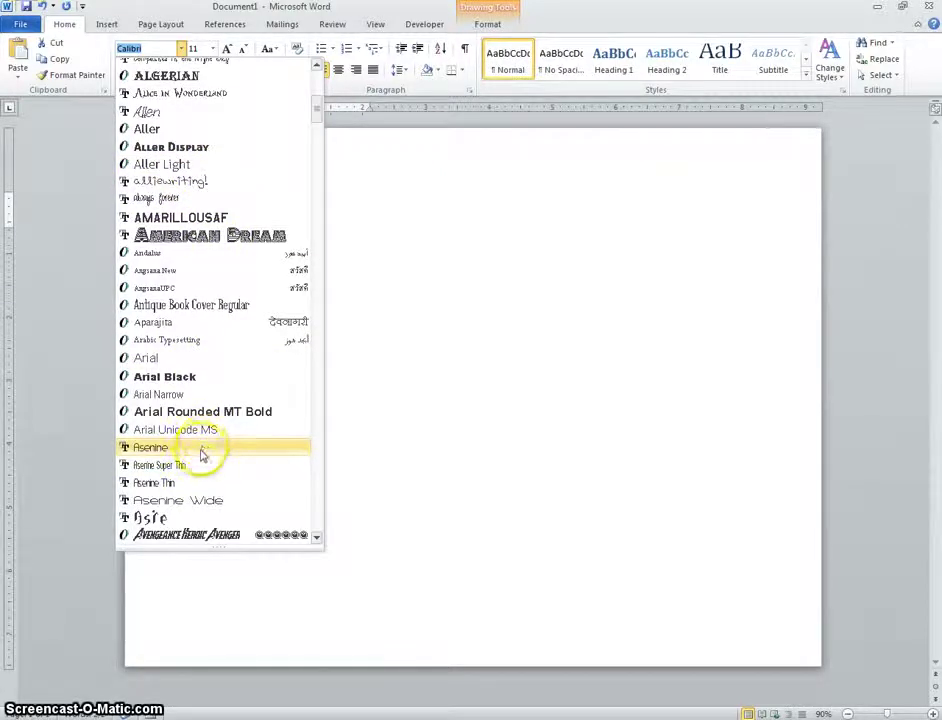
pyautogui.scroll(-1, 203, 450)
pyautogui.scroll(-3, 210, 446)
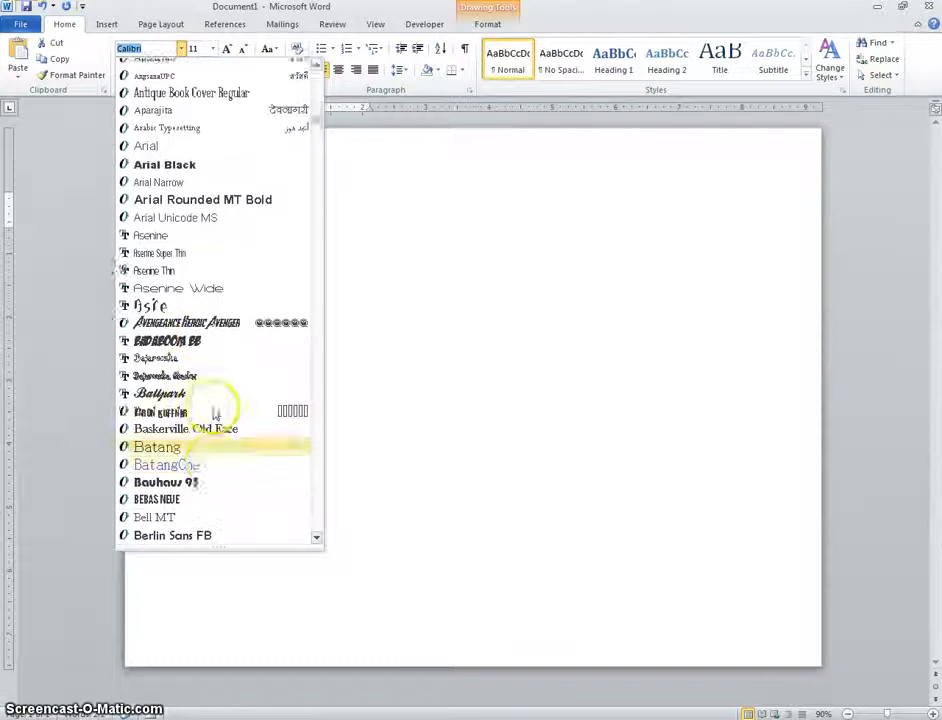
pyautogui.scroll(-3, 225, 405)
pyautogui.scroll(-2, 220, 451)
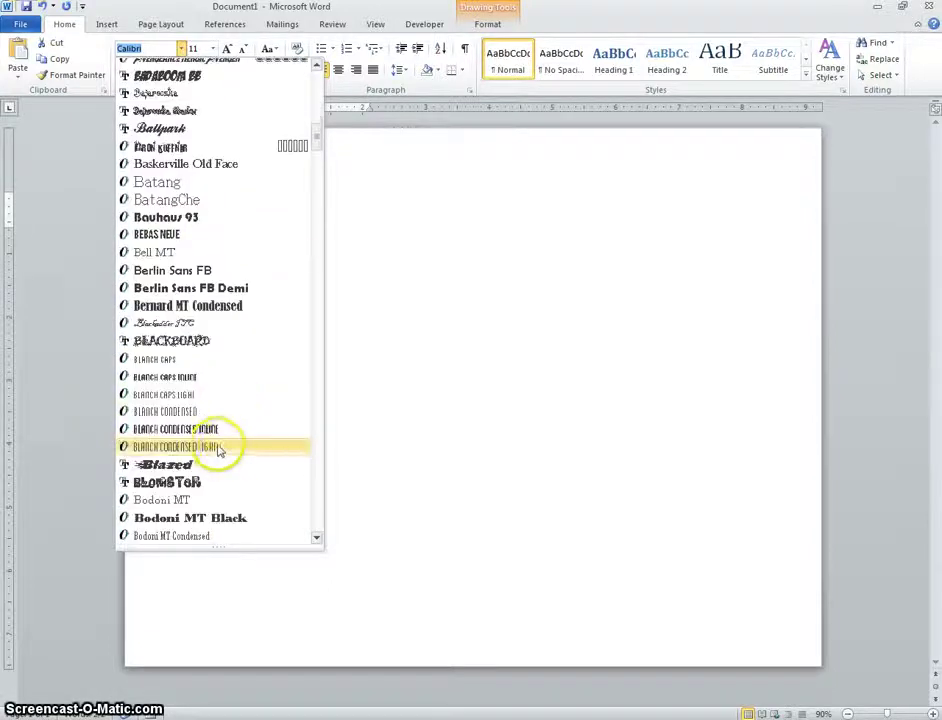
pyautogui.scroll(-8, 220, 450)
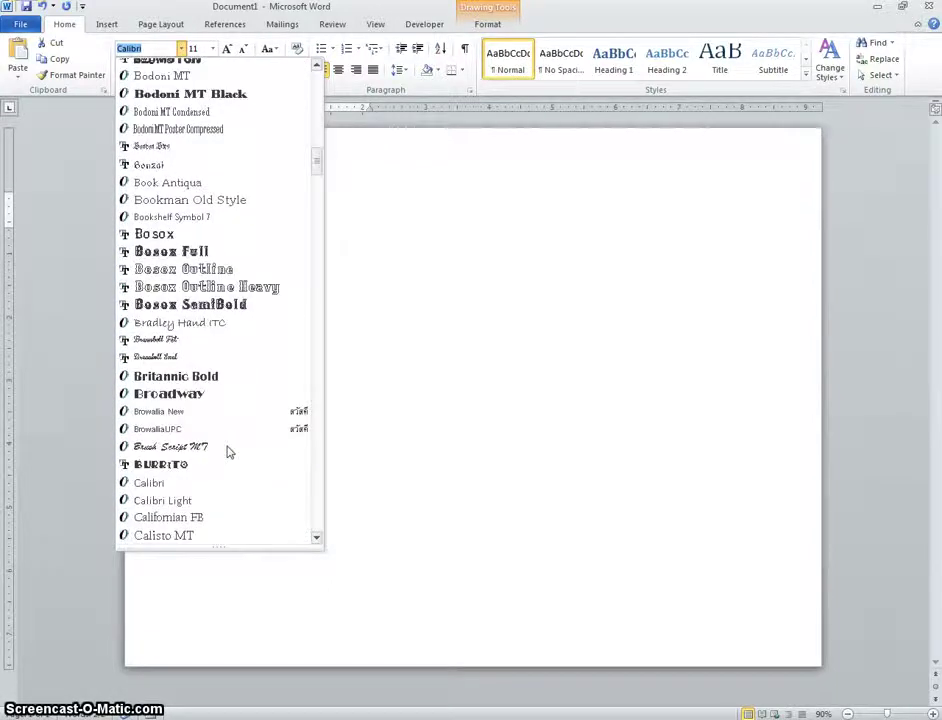
pyautogui.scroll(-2, 228, 450)
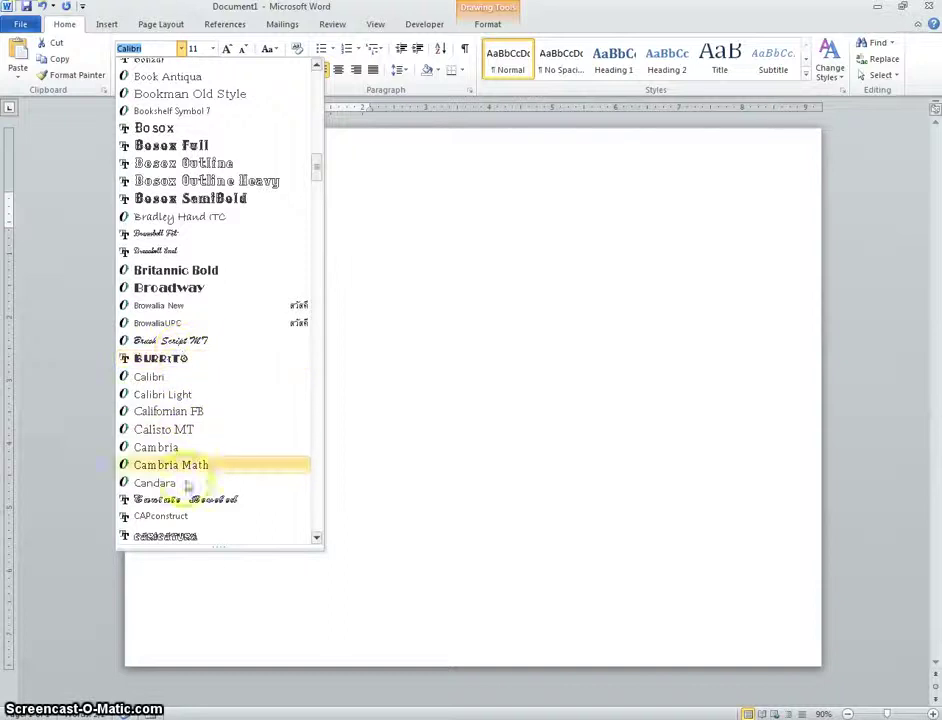
pyautogui.scroll(2, 222, 200)
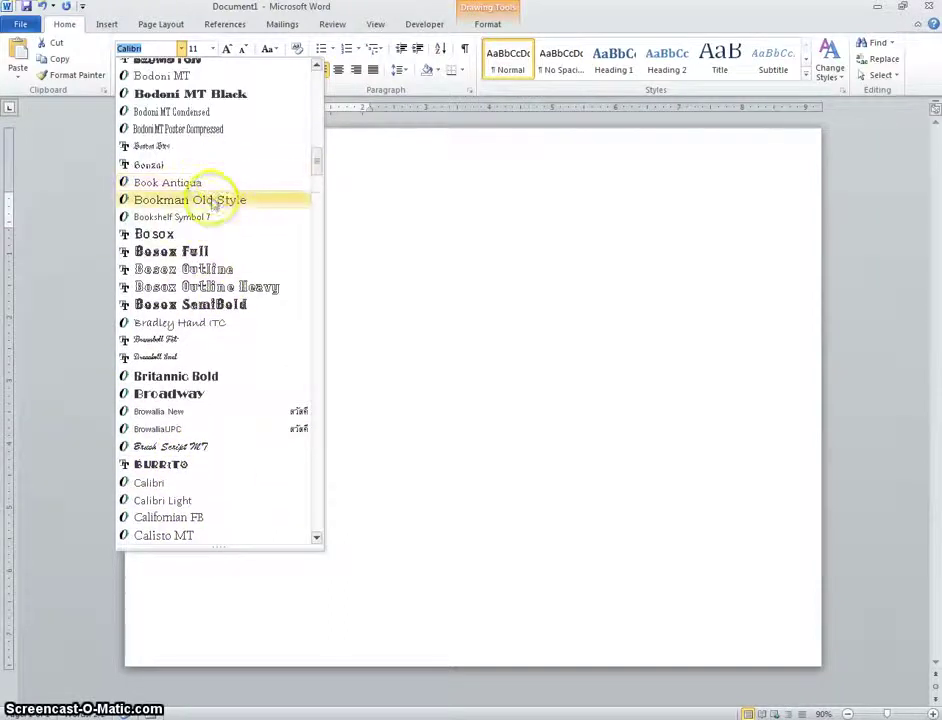
pyautogui.click(213, 200)
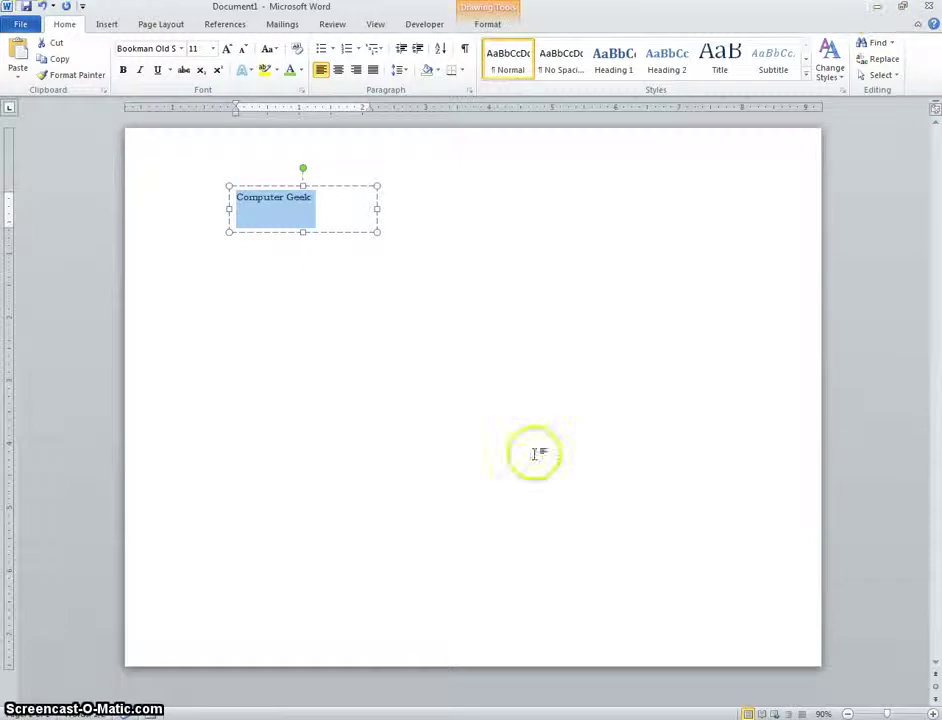
# Close the Snipping Tool window and check which font the word "Thoughtful" uses in the jkfcloudnew document, returning to the new document.
pyautogui.hotkey('alt', 'Tab')
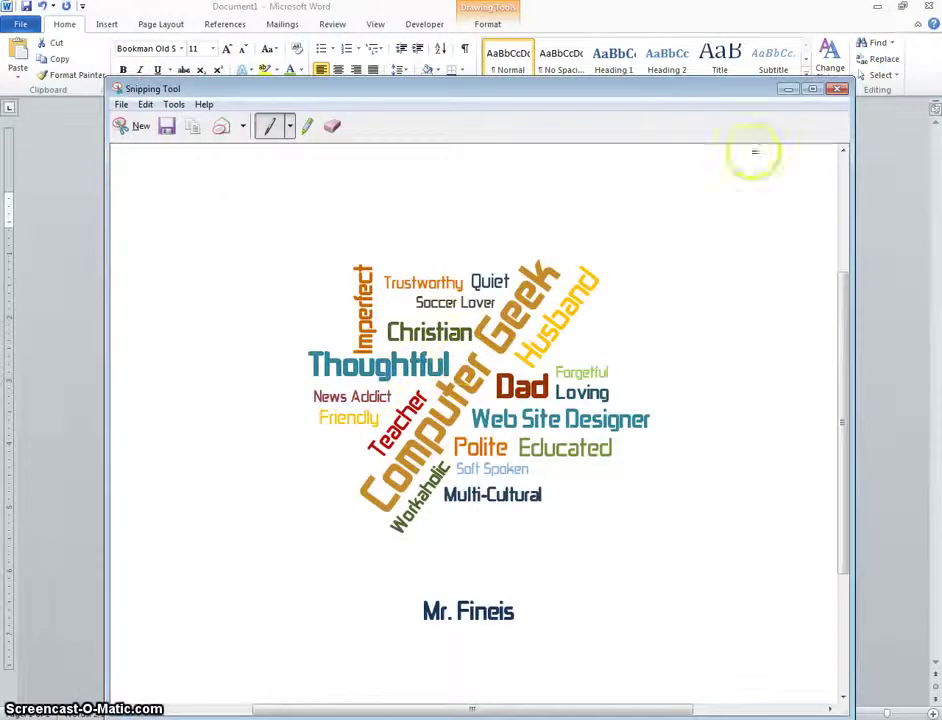
pyautogui.click(840, 91)
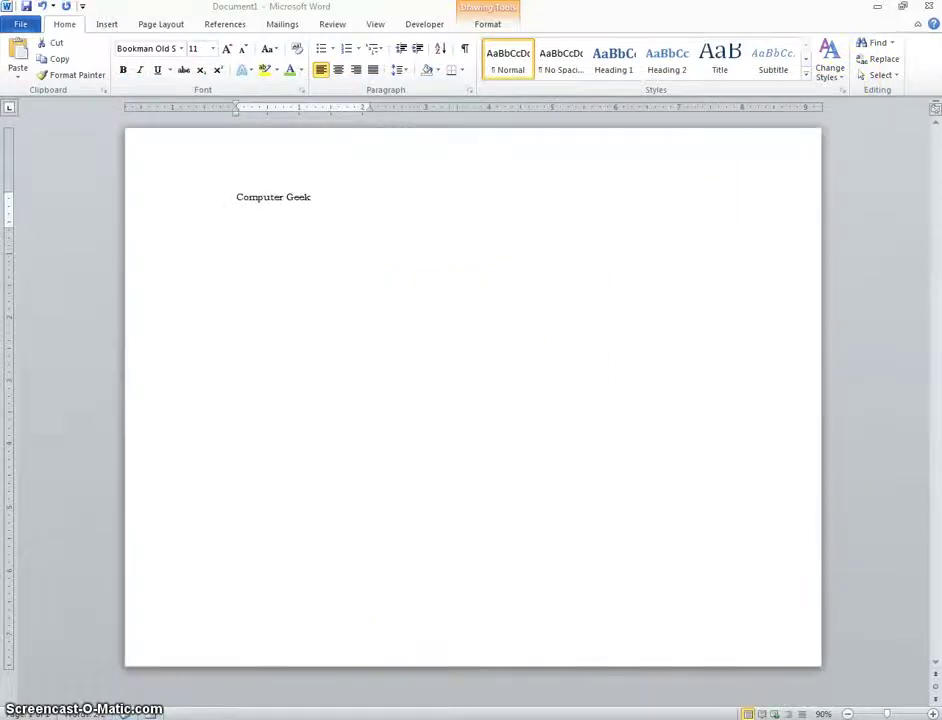
pyautogui.moveTo(213, 697)
pyautogui.click(185, 680)
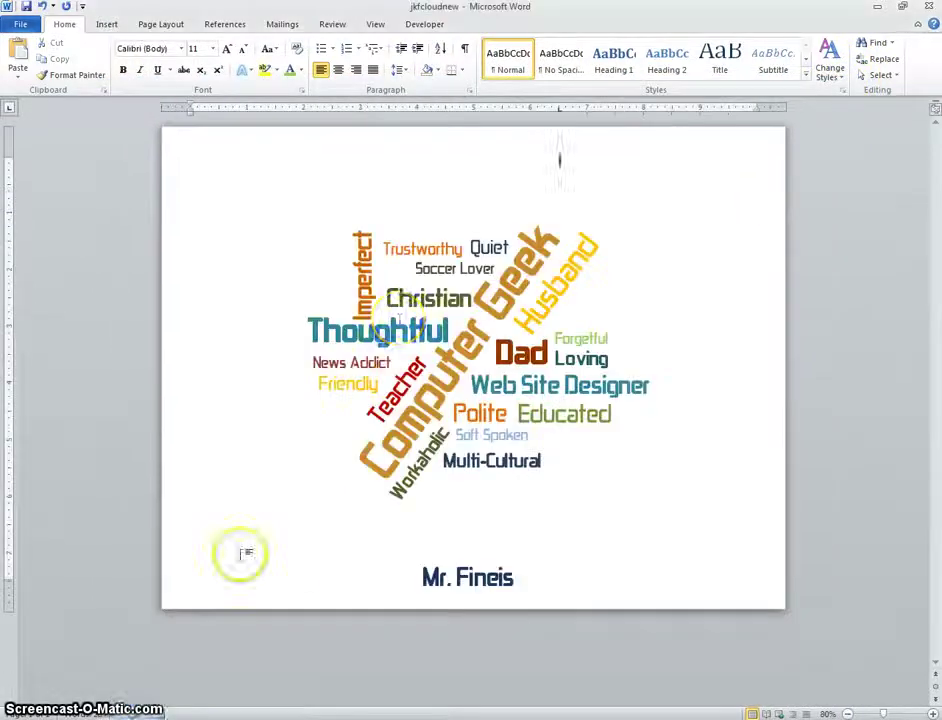
pyautogui.click(396, 332)
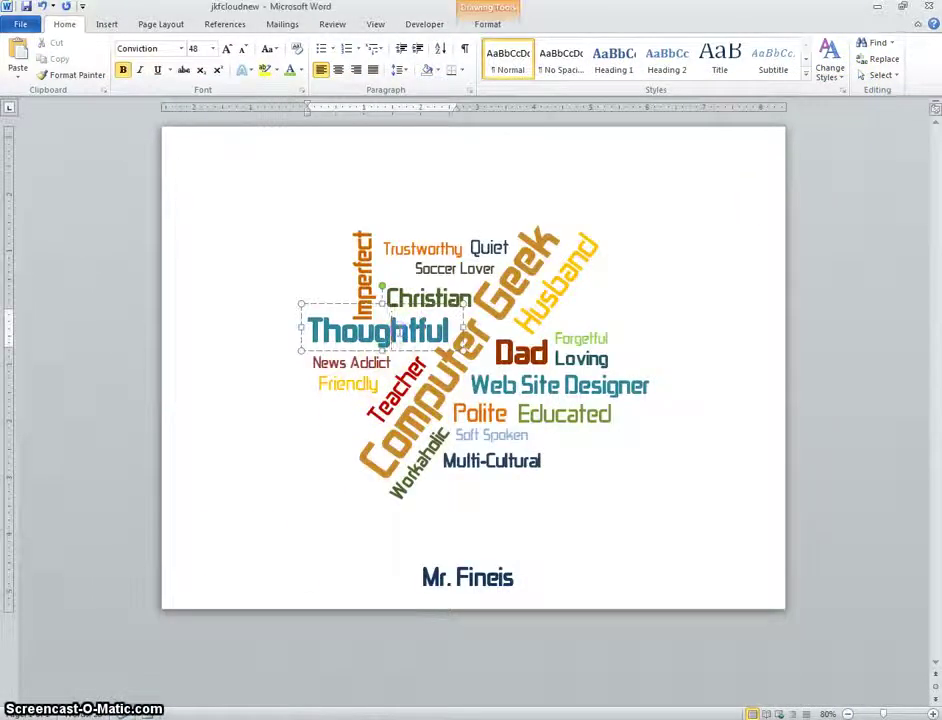
pyautogui.click(202, 697)
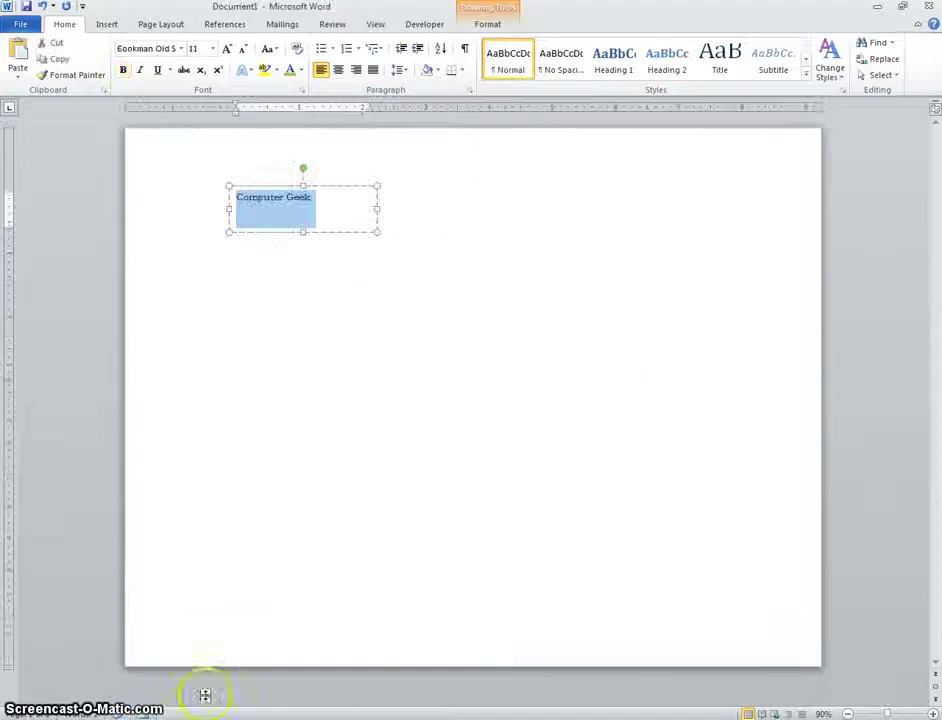
# Set the font of the "Computer Geek" text to Conviction.
pyautogui.click(181, 48)
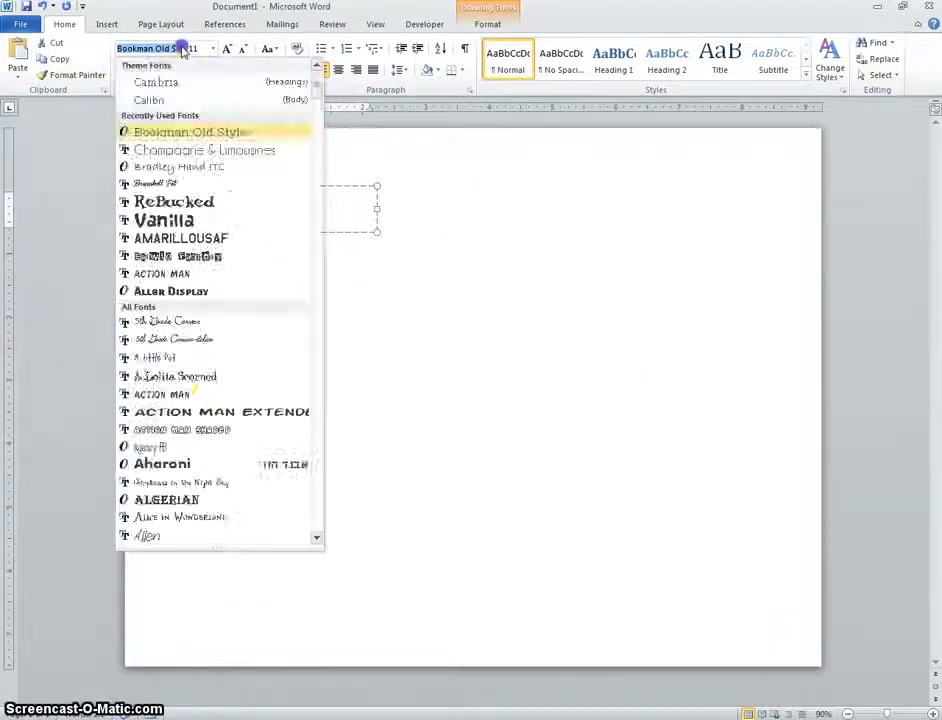
pyautogui.scroll(-20, 185, 200)
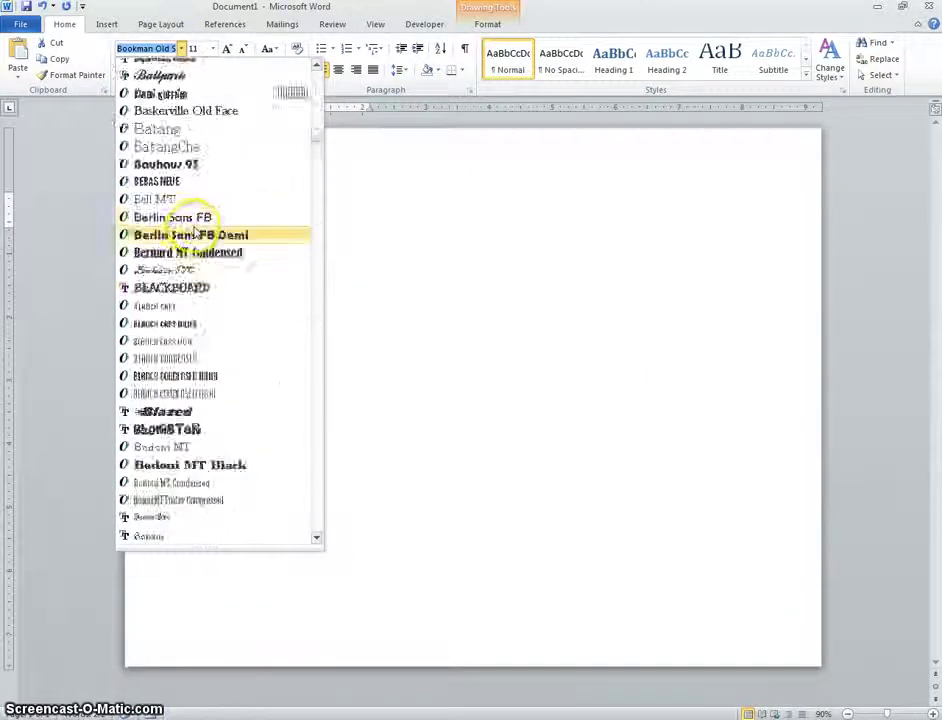
pyautogui.scroll(-3, 200, 233)
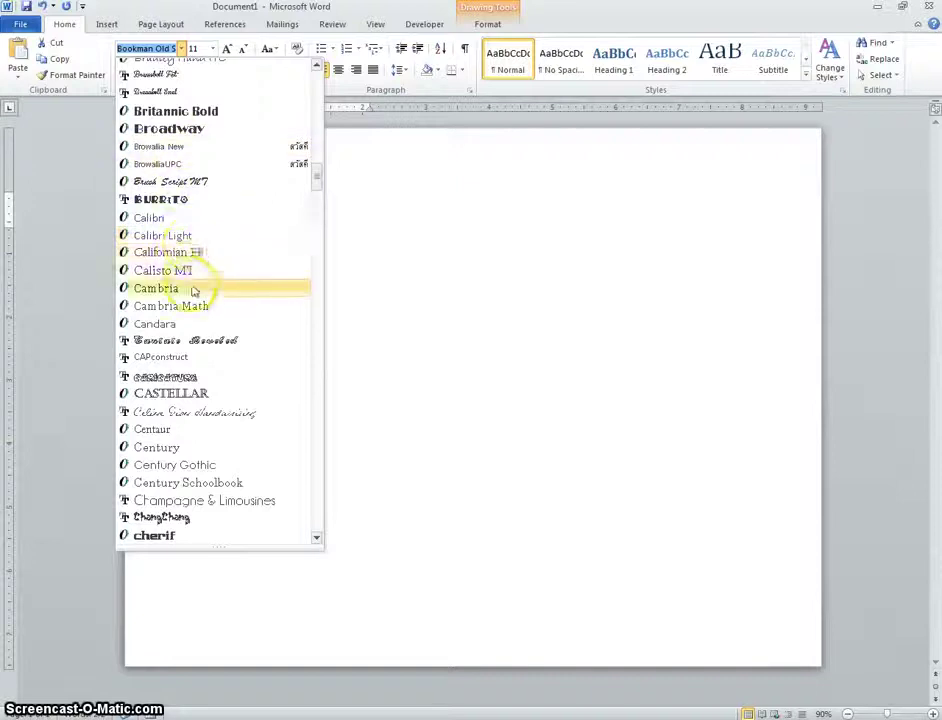
pyautogui.scroll(-2, 196, 375)
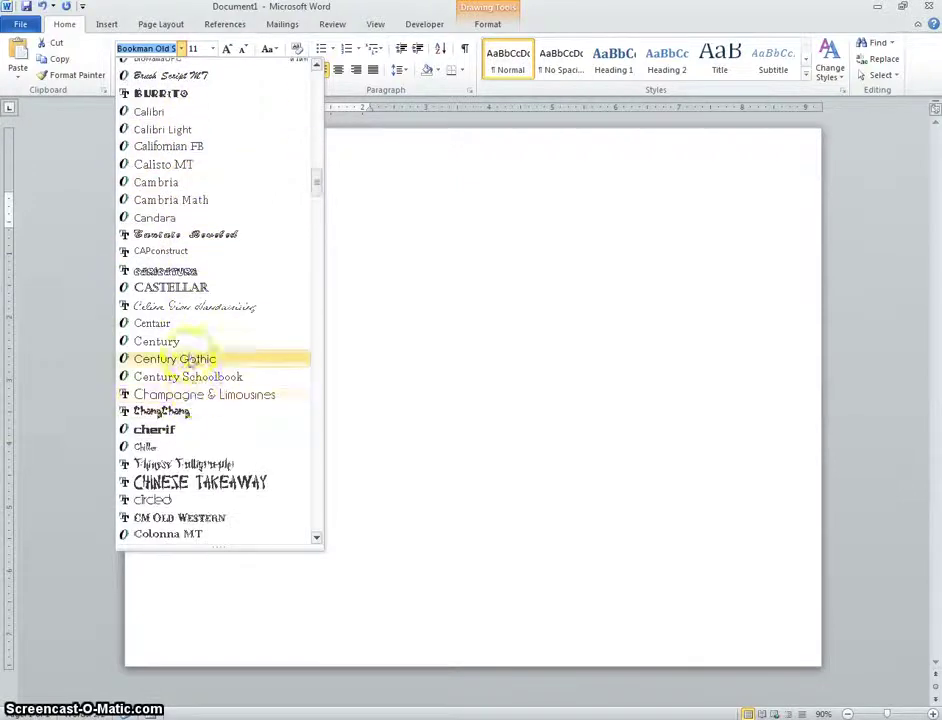
pyautogui.scroll(-3, 195, 364)
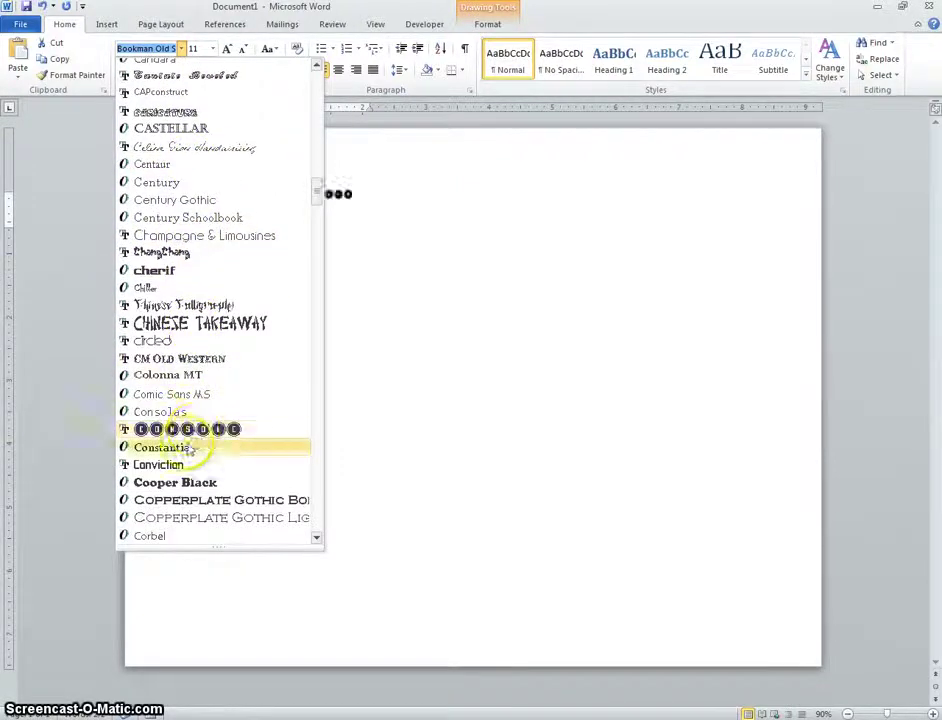
pyautogui.click(188, 466)
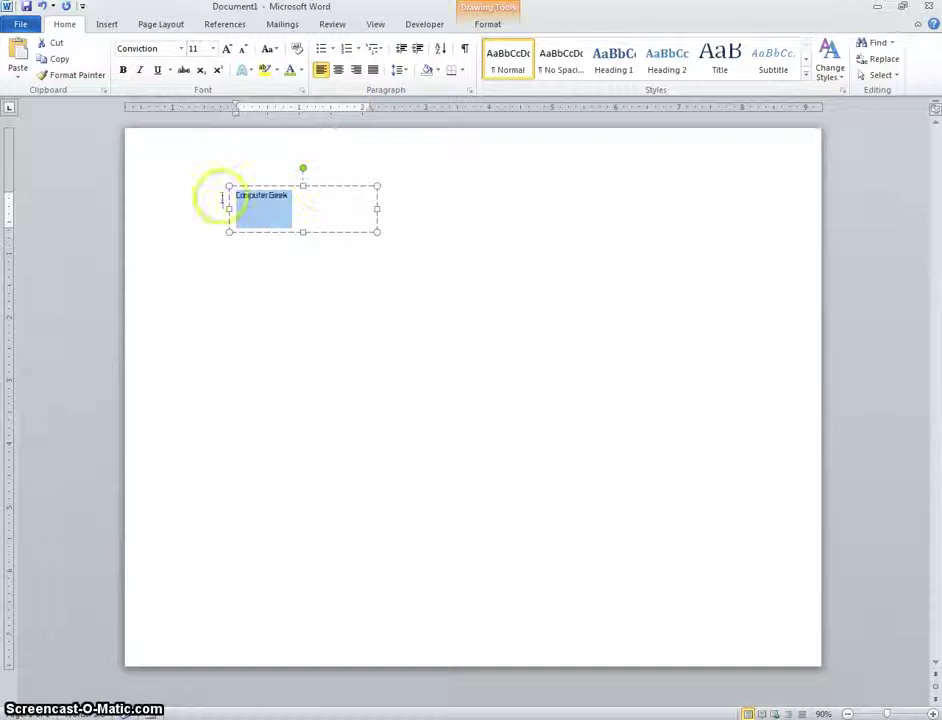
# Increase the "Computer Geek" text to 16 pt and shrink its text box, placing it close to the page's upper-left corner.
pyautogui.click(227, 48)
pyautogui.click(227, 48)
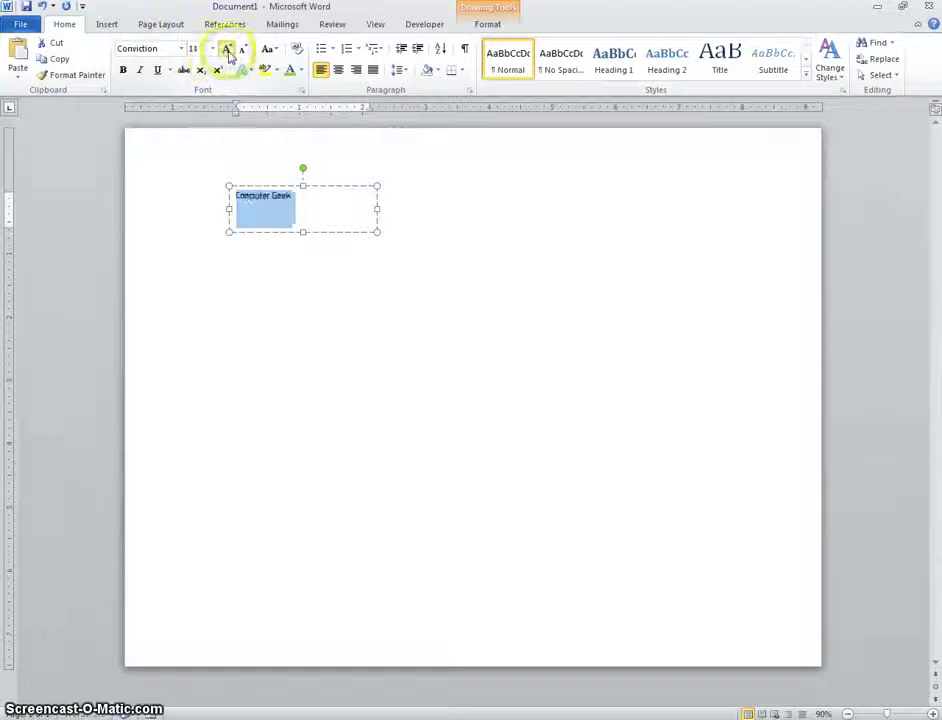
pyautogui.click(227, 48)
pyautogui.click(227, 48)
pyautogui.click(229, 50)
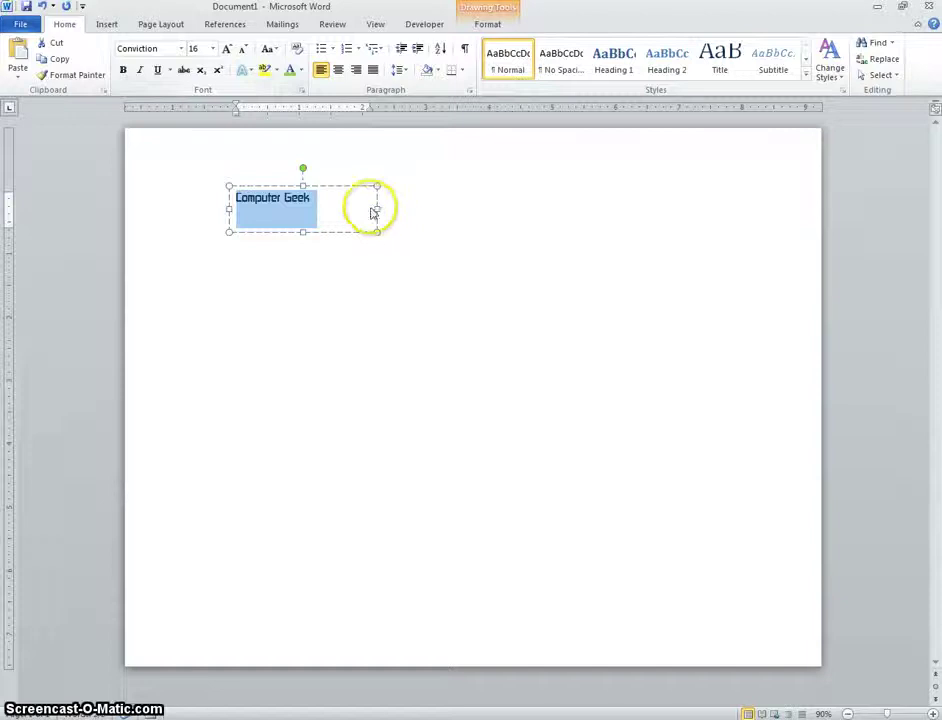
pyautogui.moveTo(347, 187); pyautogui.dragTo(248, 185)
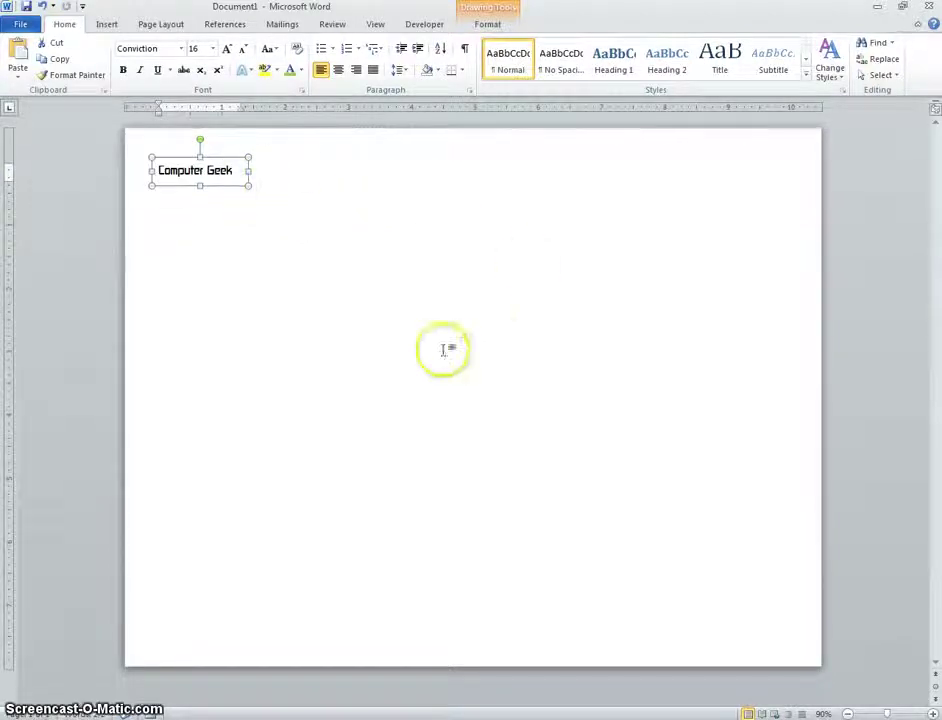
# Copy the "Computer Geek" text box and paste five duplicates of it with the source formatting.
pyautogui.rightClick(227, 190)
pyautogui.click(257, 211)
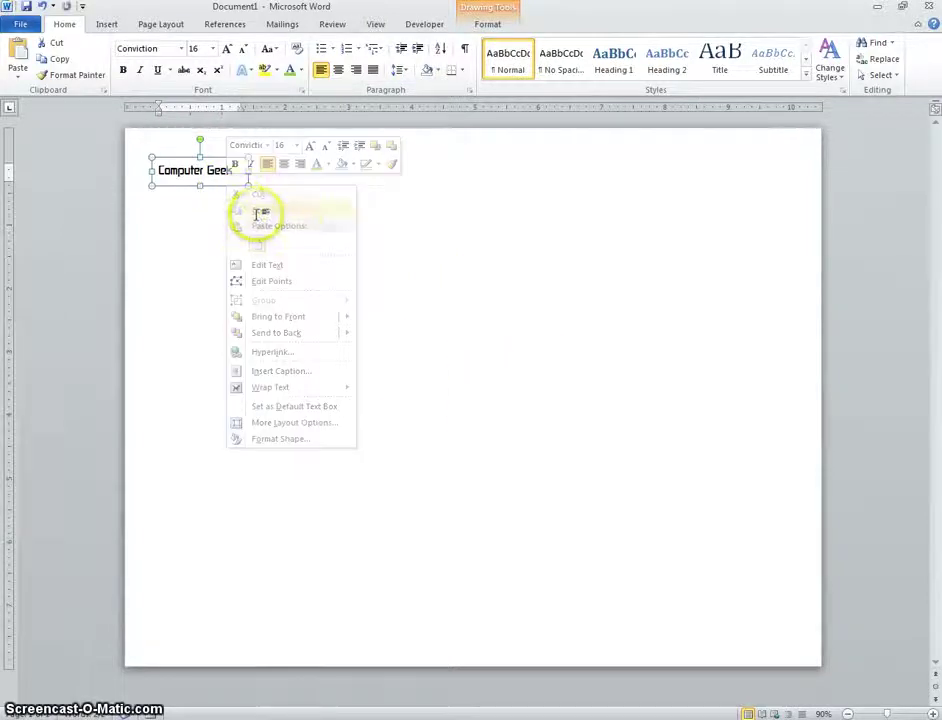
pyautogui.click(299, 227)
pyautogui.rightClick(298, 231)
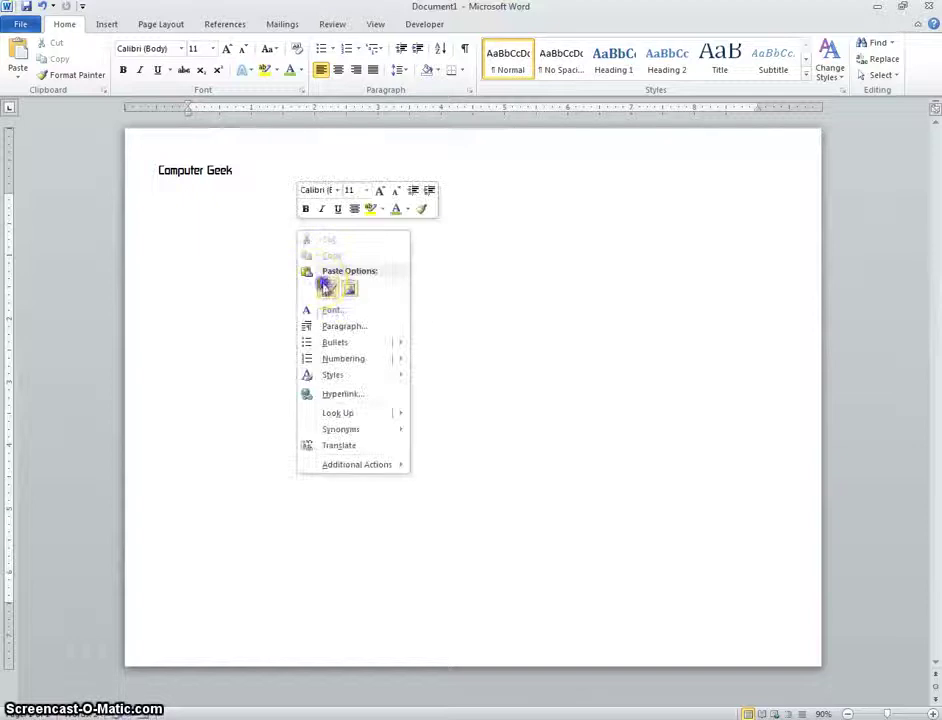
pyautogui.click(325, 288)
pyautogui.click(250, 262)
pyautogui.rightClick(253, 269)
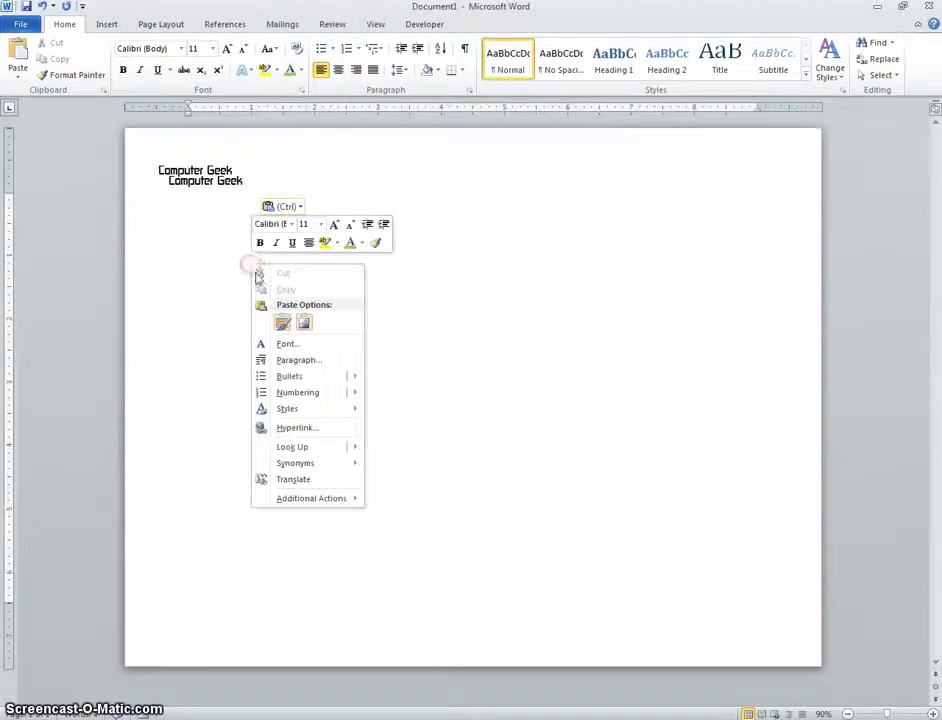
pyautogui.click(253, 319)
pyautogui.click(237, 280)
pyautogui.rightClick(236, 281)
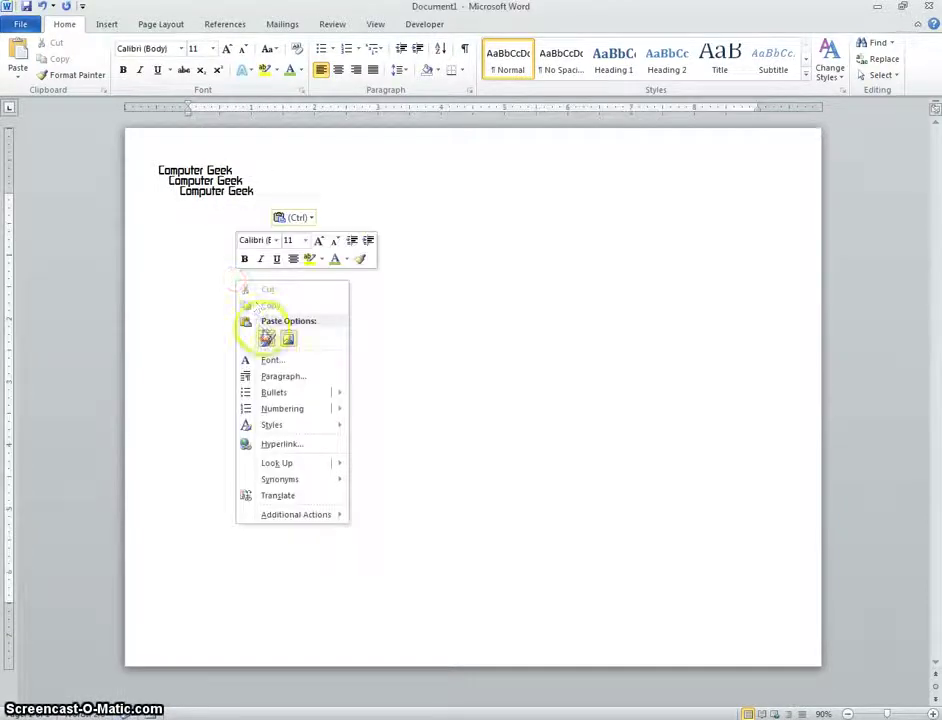
pyautogui.click(266, 338)
pyautogui.click(238, 282)
pyautogui.rightClick(238, 286)
pyautogui.click(266, 338)
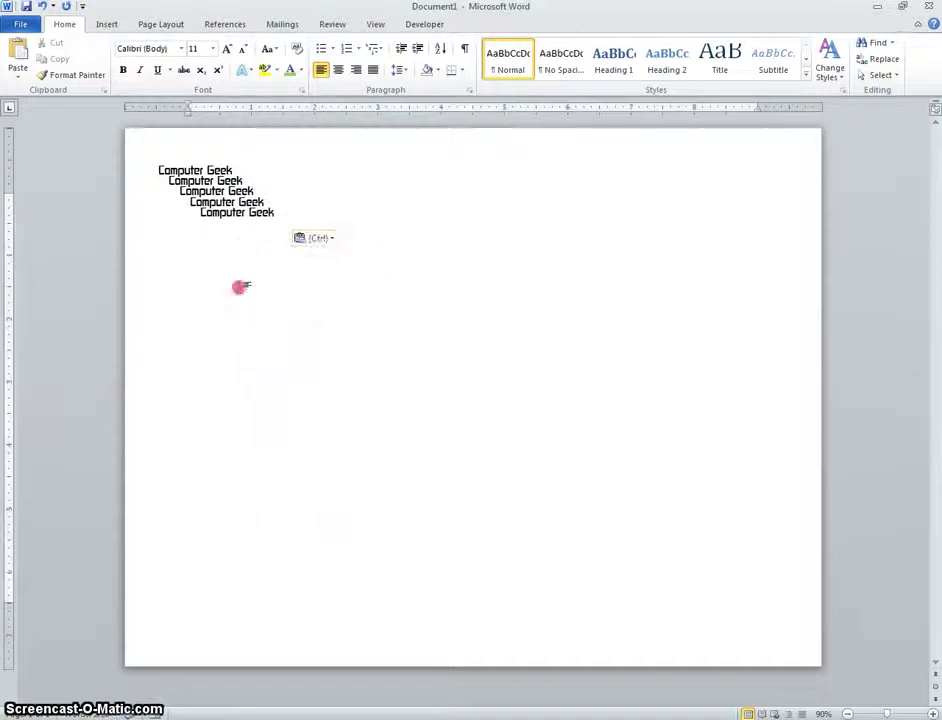
pyautogui.rightClick(240, 287)
pyautogui.click(266, 338)
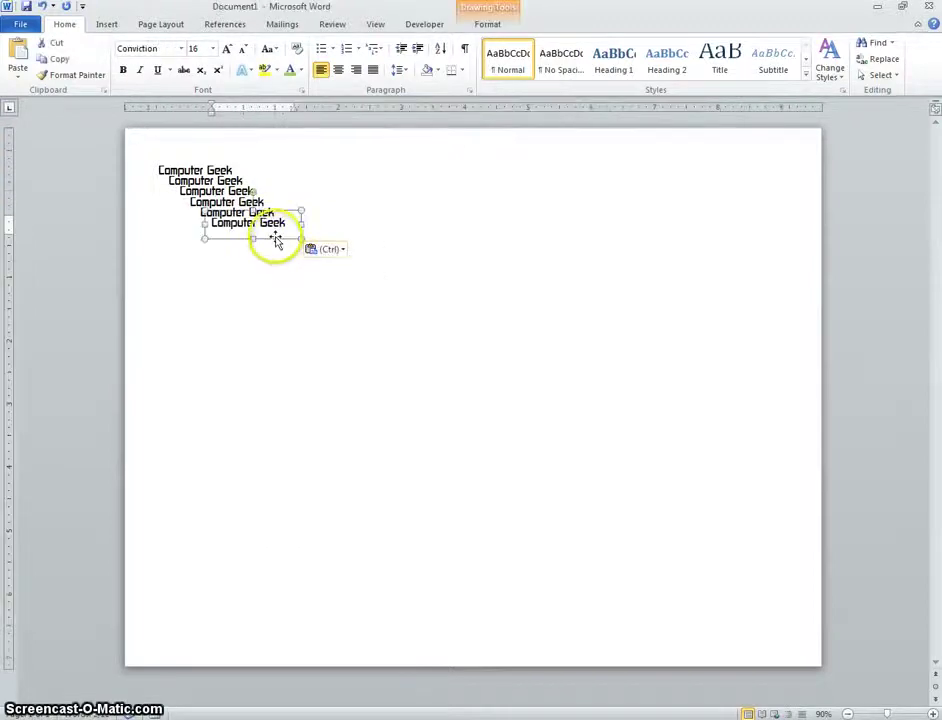
# Move the last pasted "Computer Geek" box to the middle of the page and enlarge the box.
pyautogui.moveTo(462, 380); pyautogui.dragTo(400, 360)
pyautogui.click(497, 368)
pyautogui.moveTo(511, 385); pyautogui.dragTo(586, 408)
# Increase the font size of the middle "Computer Geek" text to 36 and enlarge its text box.
pyautogui.moveTo(524, 366); pyautogui.dragTo(388, 354)
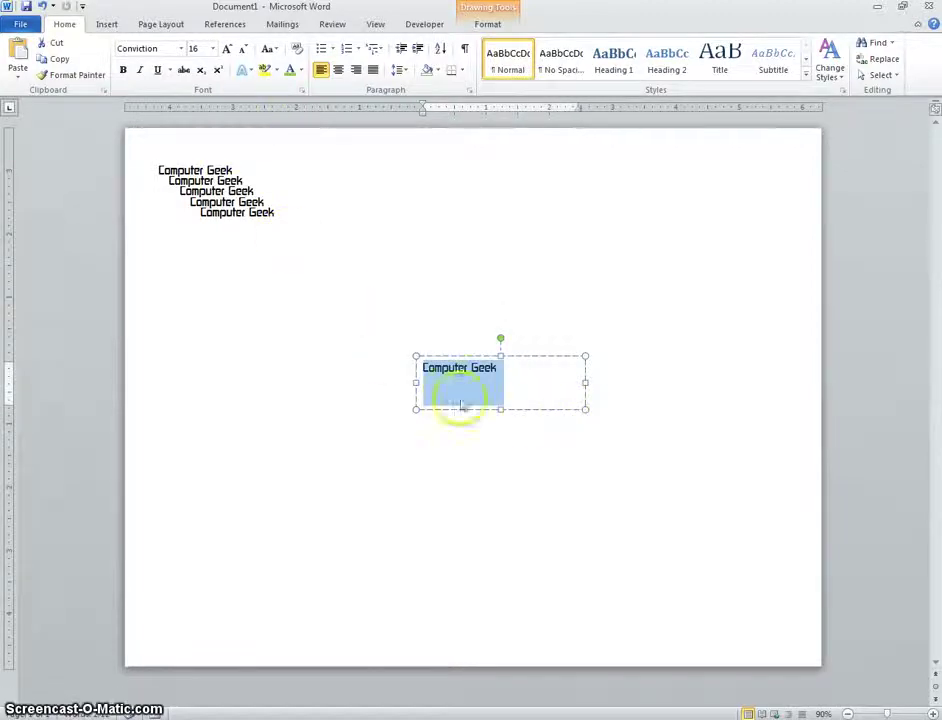
pyautogui.click(229, 48)
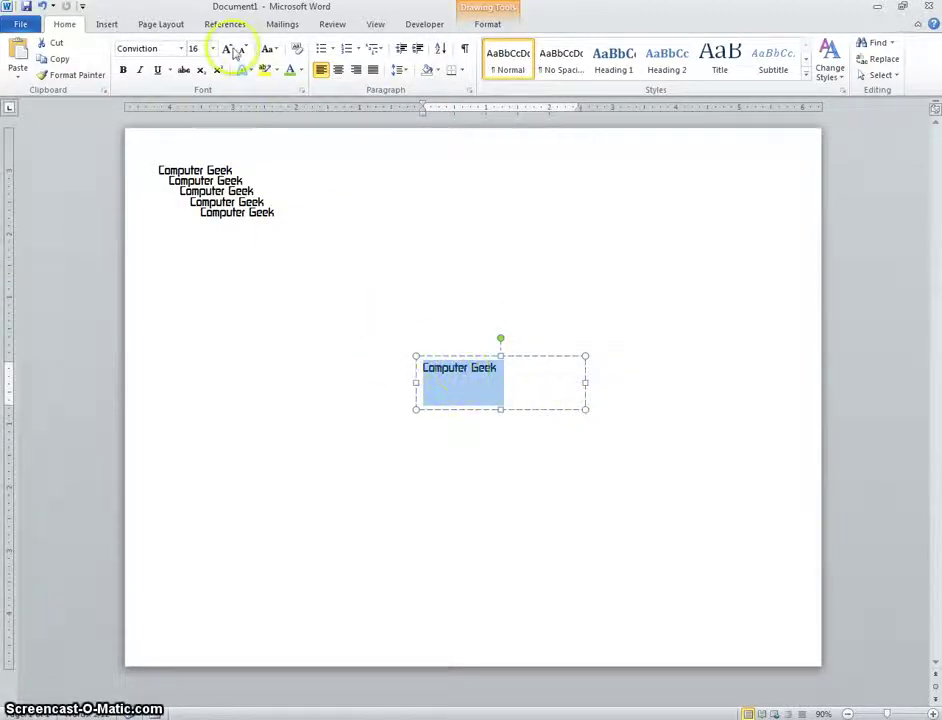
pyautogui.click(229, 48)
pyautogui.click(229, 48)
pyautogui.click(229, 48)
pyautogui.click(229, 48)
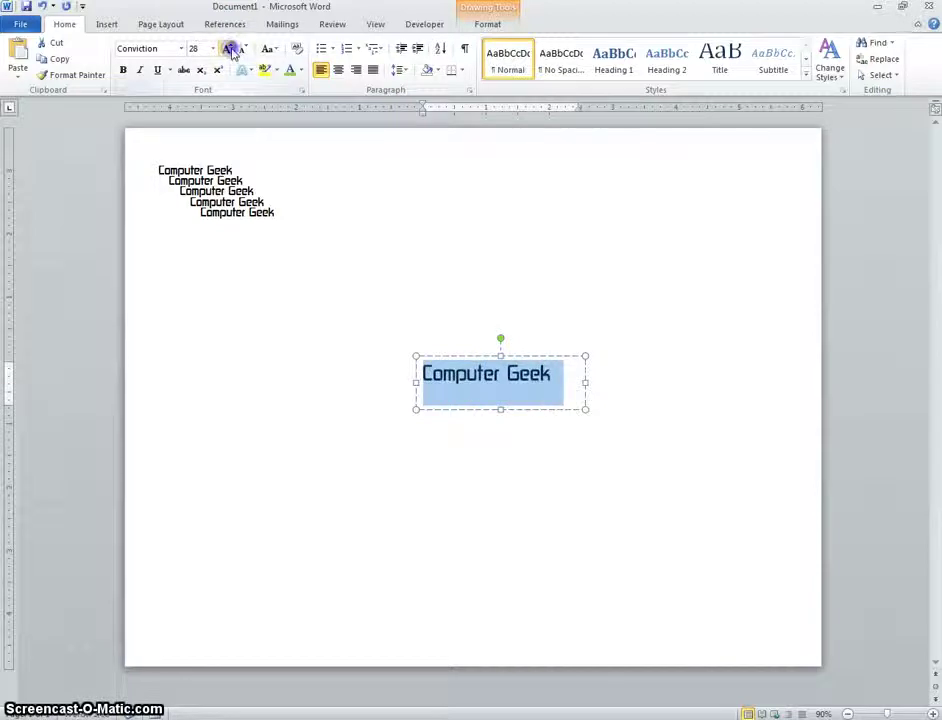
pyautogui.click(229, 48)
pyautogui.click(229, 48)
pyautogui.click(229, 48)
pyautogui.moveTo(586, 407); pyautogui.dragTo(666, 430)
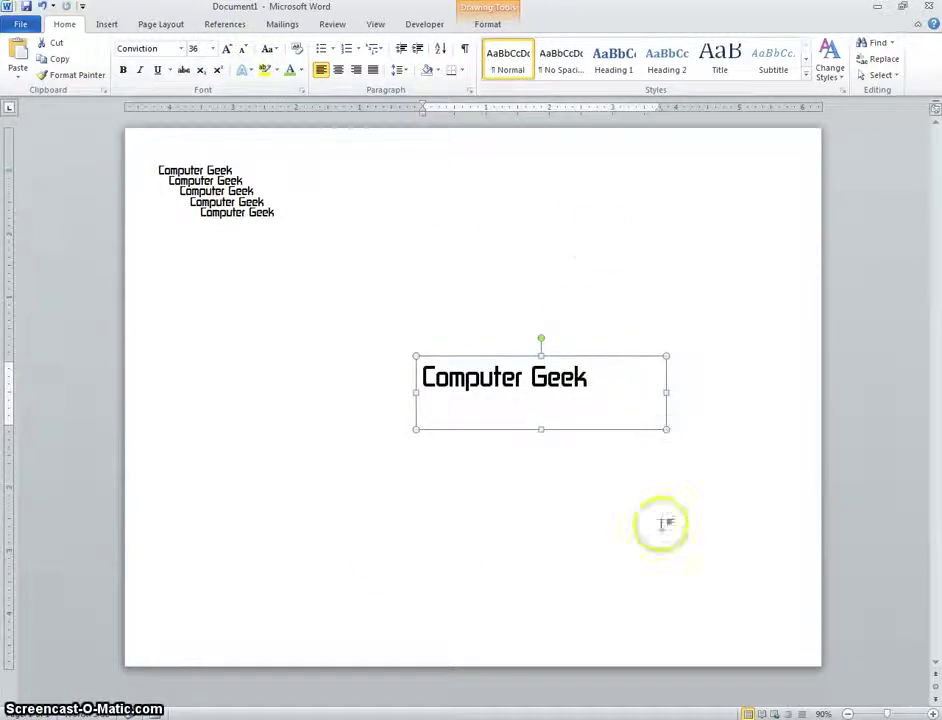
# Set the large "Computer Geek" text to 56 pt, shifting its box nearer the page's centre and enlarging it so both words fit.
pyautogui.moveTo(588, 357); pyautogui.dragTo(368, 362)
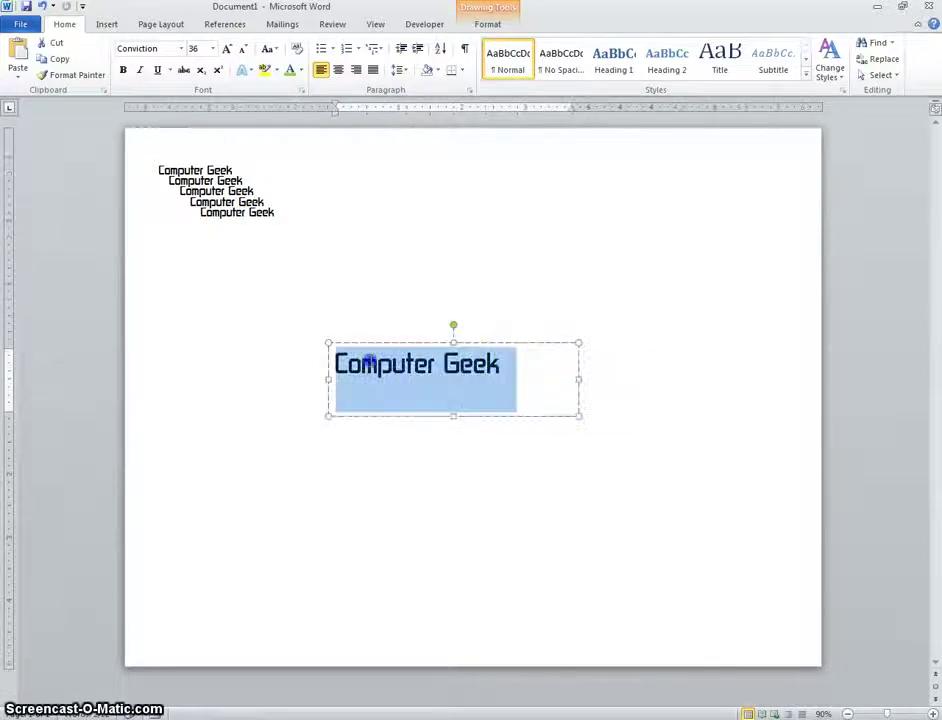
pyautogui.click(228, 48)
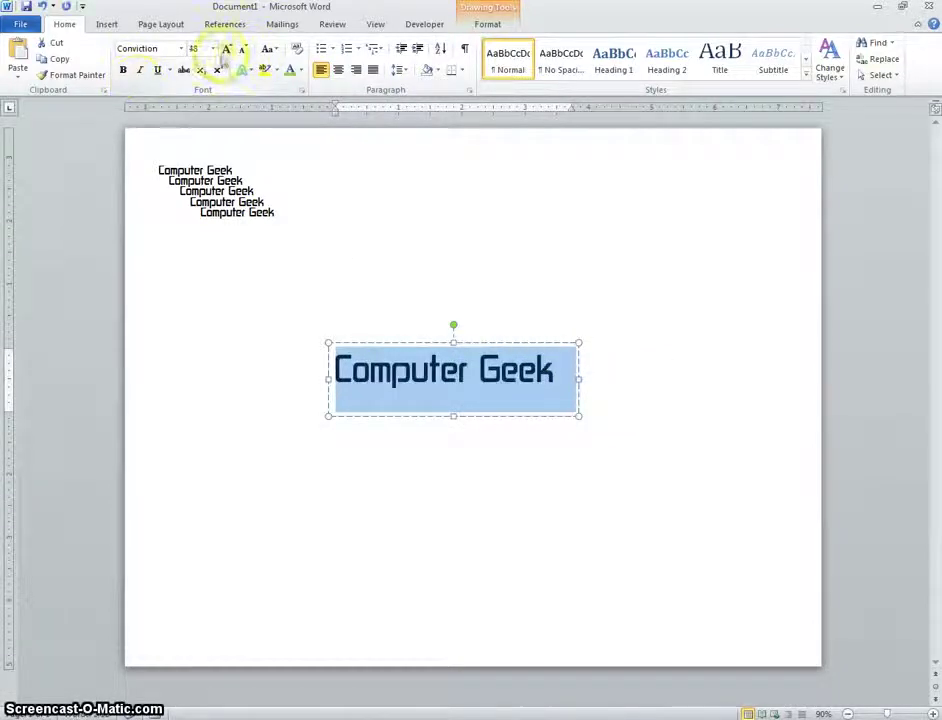
pyautogui.click(226, 50)
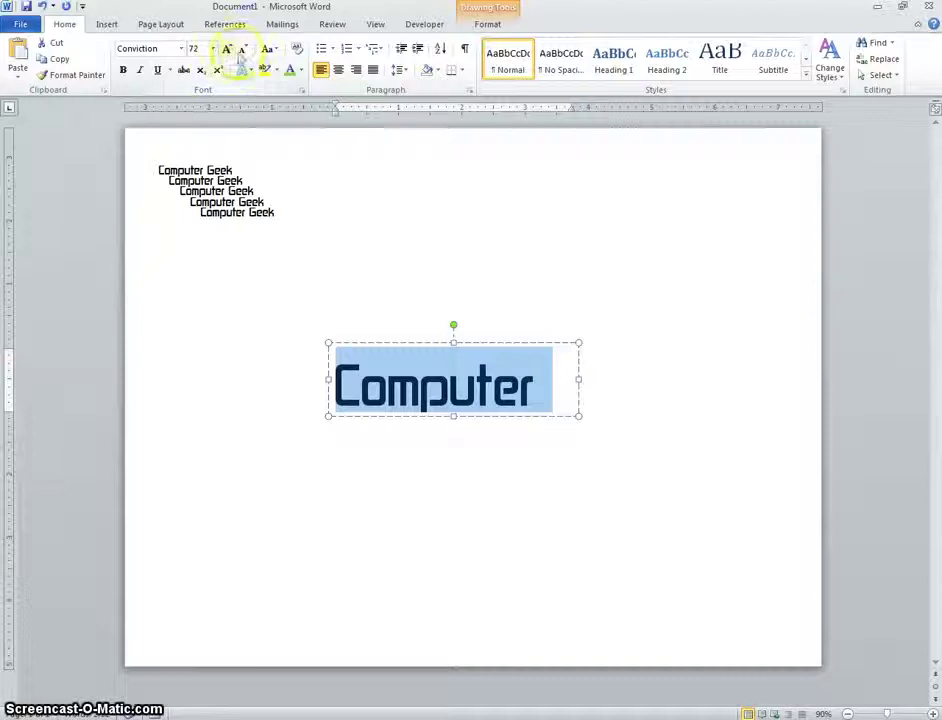
pyautogui.click(242, 49)
pyautogui.click(228, 49)
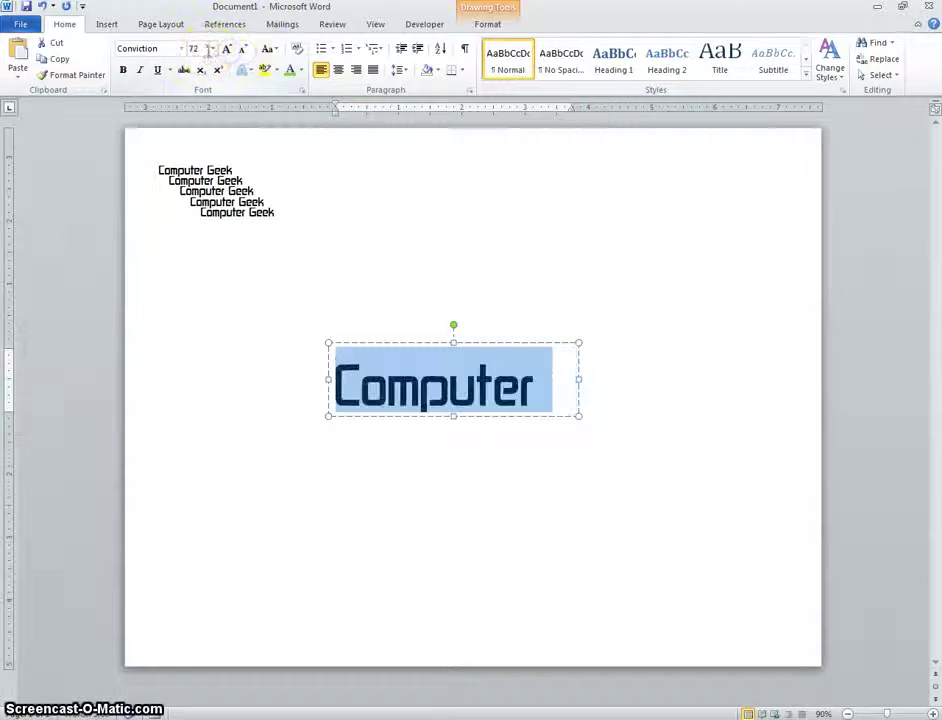
pyautogui.click(190, 49)
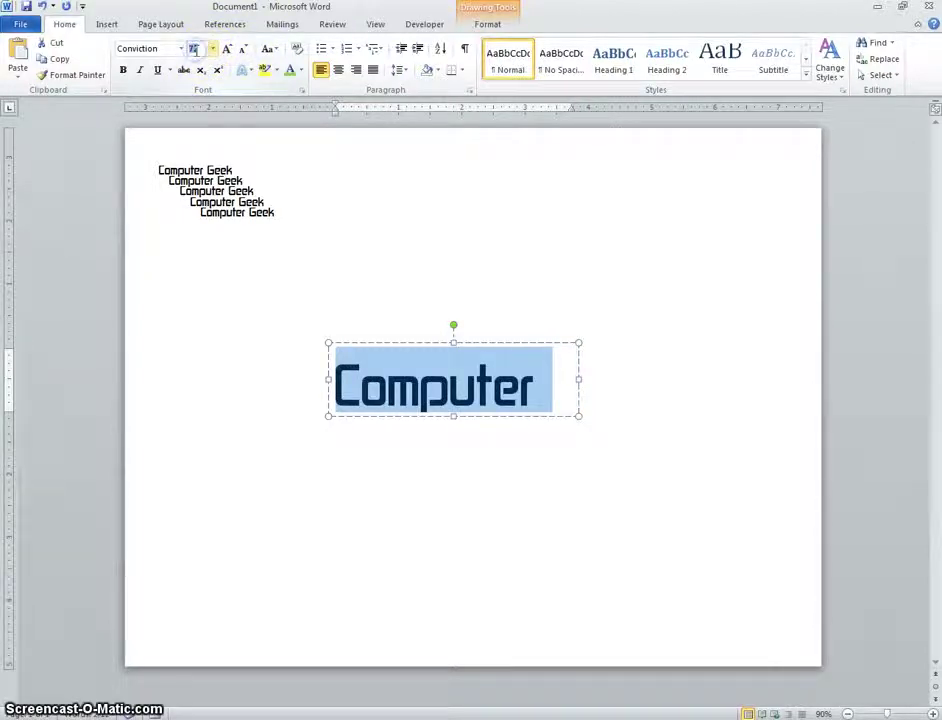
pyautogui.press('Return')
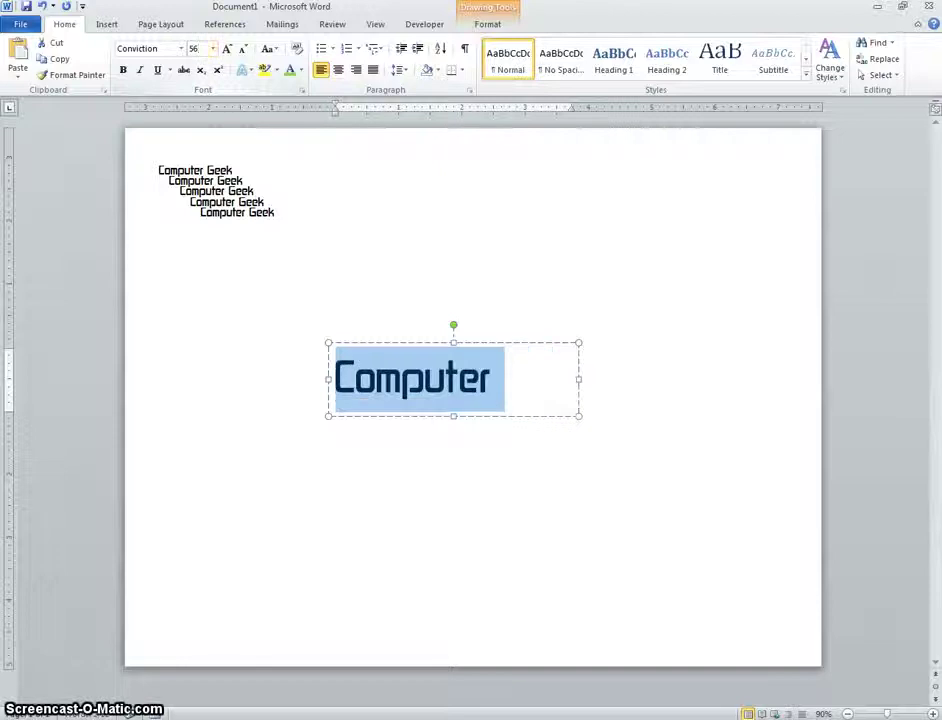
pyautogui.moveTo(578, 416); pyautogui.dragTo(655, 453)
# Give the large "Computer Geek" text a dark aqua theme color and make it bold.
pyautogui.moveTo(616, 374); pyautogui.dragTo(240, 379)
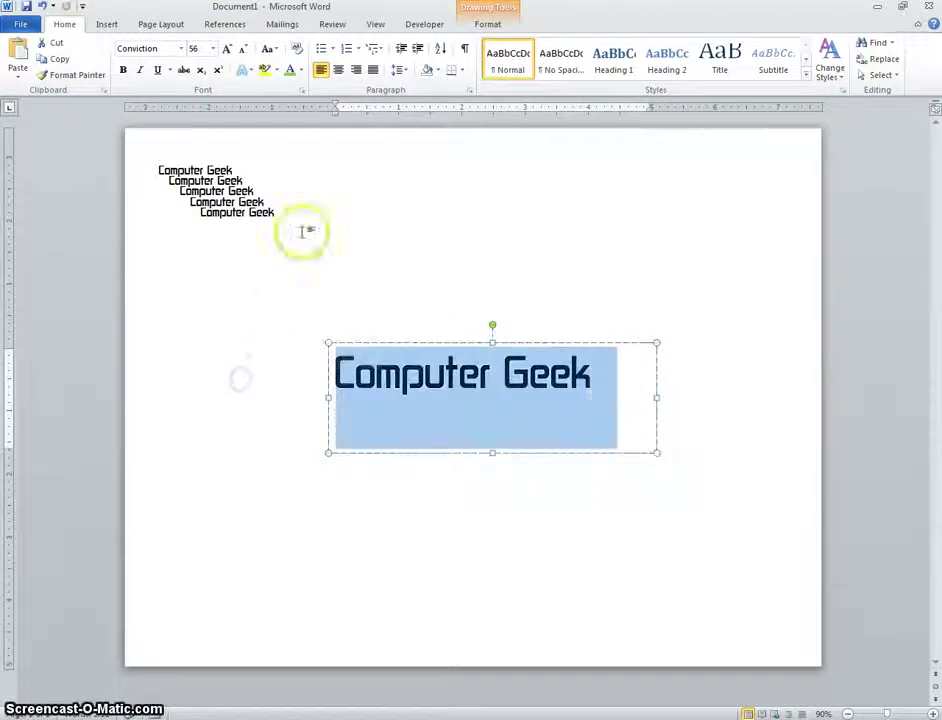
pyautogui.click(594, 388)
pyautogui.moveTo(595, 374); pyautogui.dragTo(355, 376)
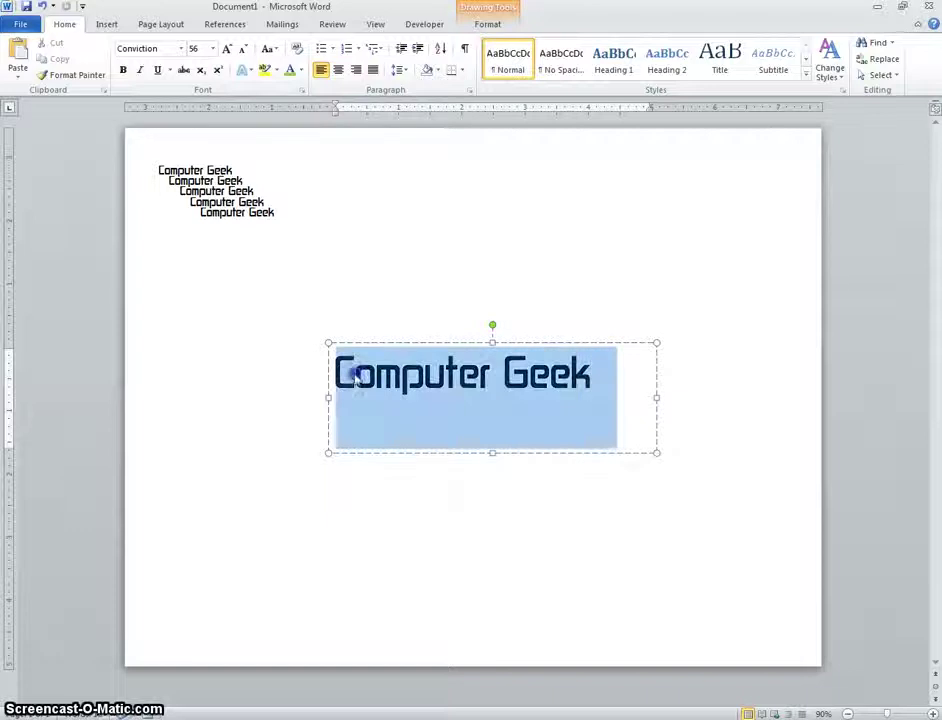
pyautogui.click(301, 71)
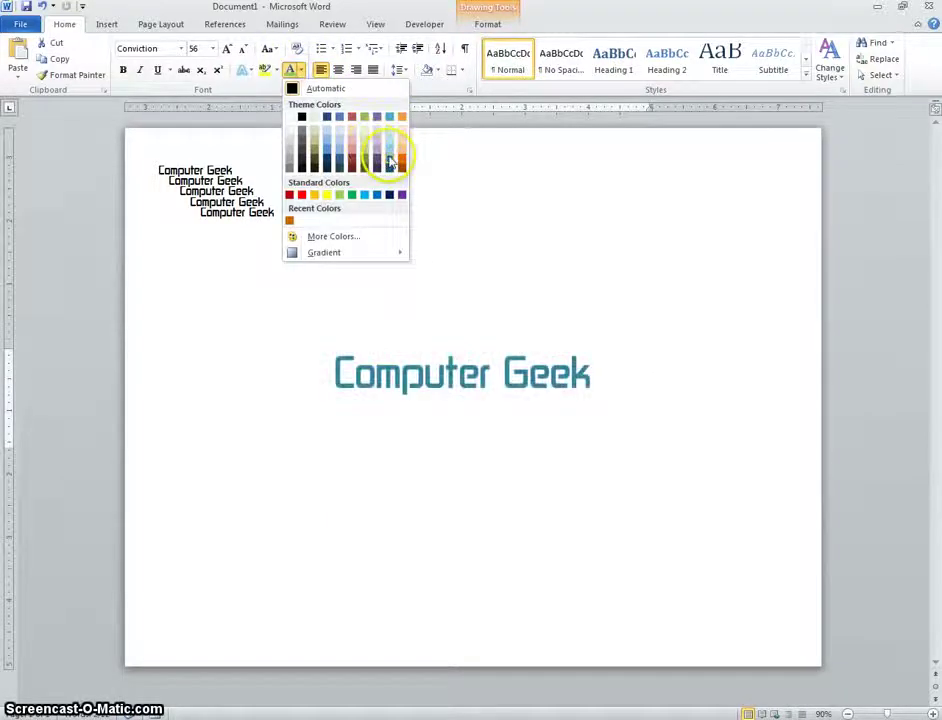
pyautogui.click(389, 155)
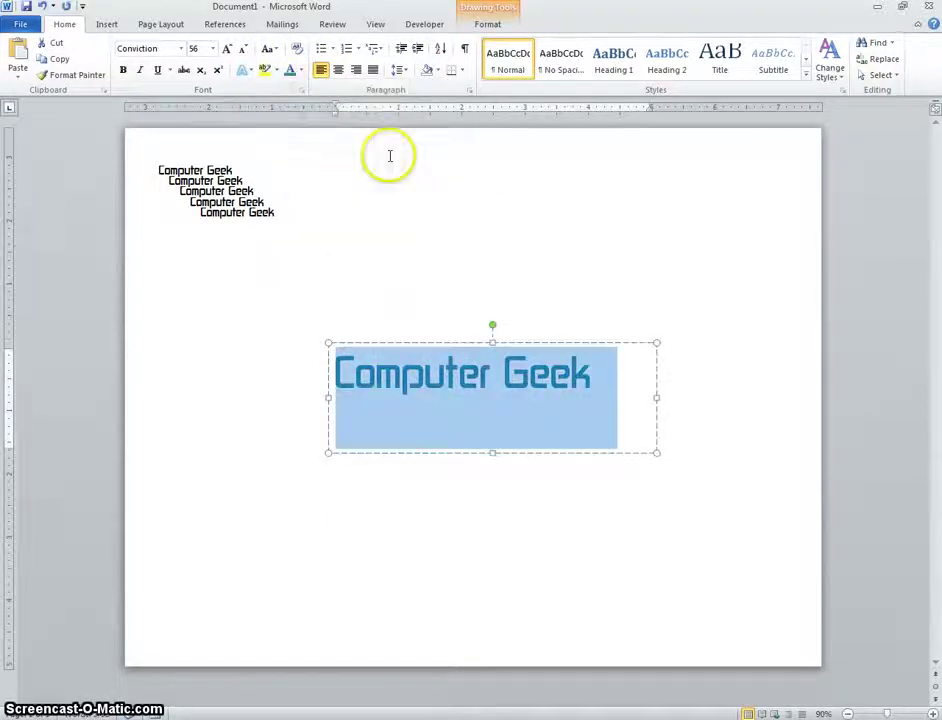
pyautogui.click(124, 72)
# Shrink the large text box to fit closely around "Computer Geek" and rotate it about 45 degrees counterclockwise.
pyautogui.click(511, 413)
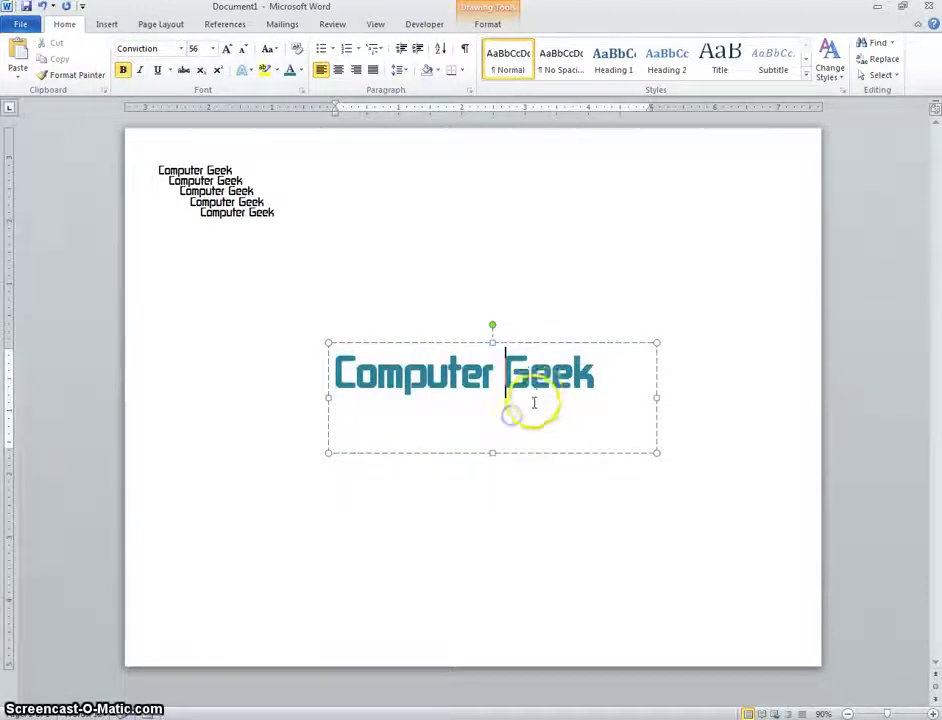
pyautogui.moveTo(493, 452); pyautogui.dragTo(485, 404)
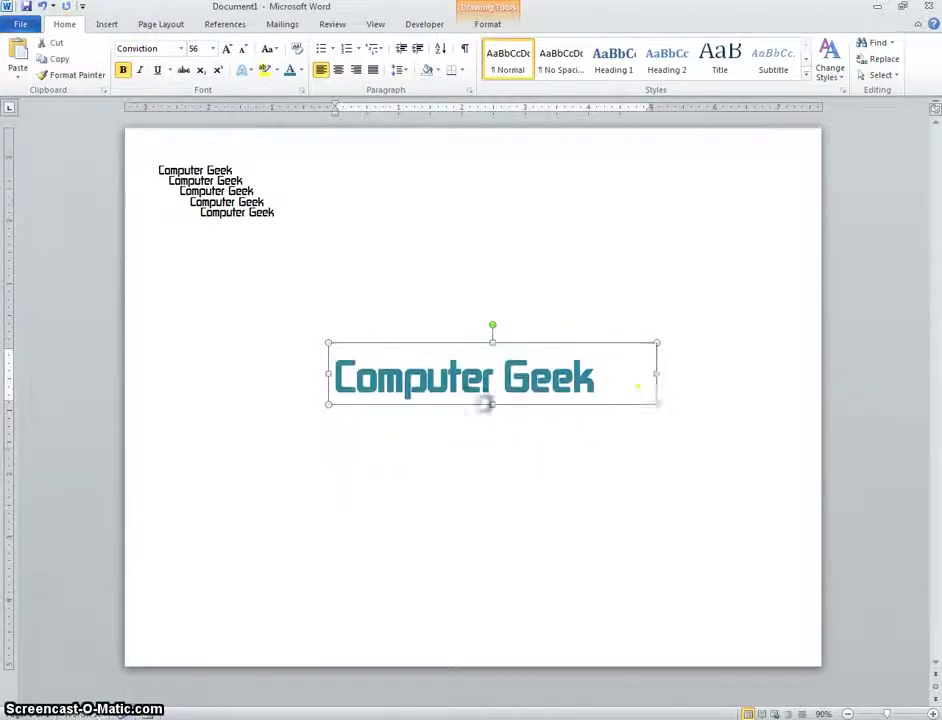
pyautogui.moveTo(656, 373); pyautogui.dragTo(611, 374)
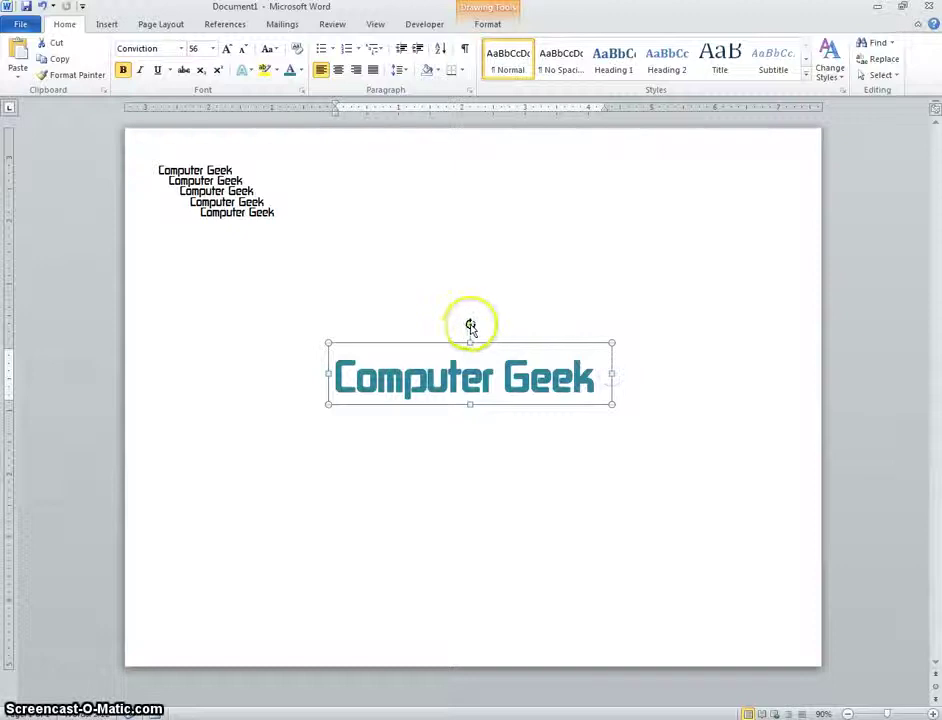
pyautogui.moveTo(471, 326); pyautogui.dragTo(436, 343)
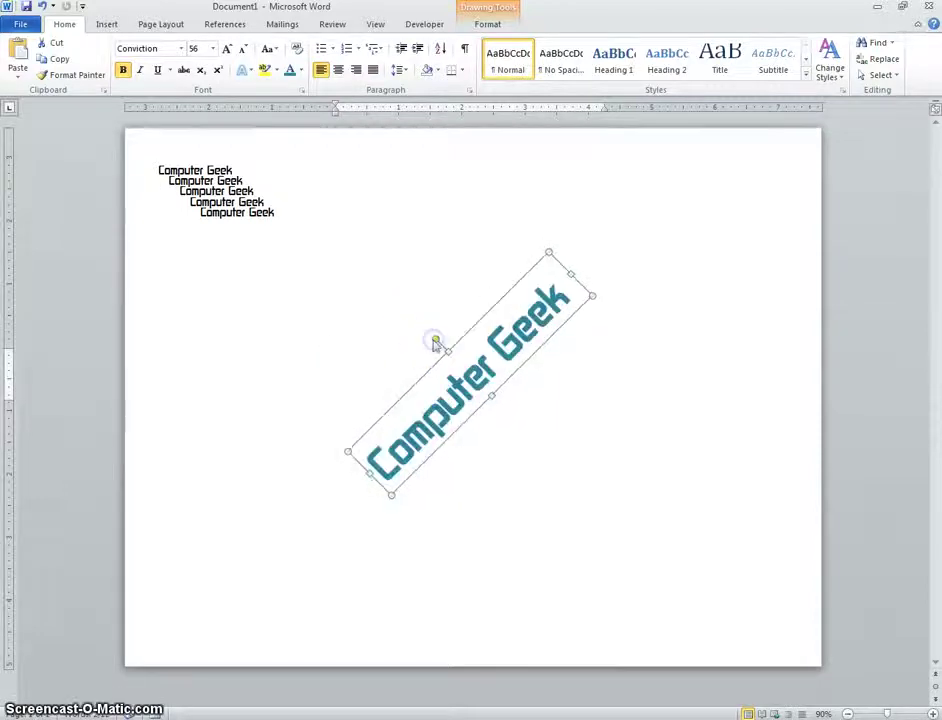
# Move the lowest small "Computer Geek" text box into the open space below the stack and replace its text with "Thoughtful".
pyautogui.click(227, 211)
pyautogui.moveTo(271, 226); pyautogui.dragTo(204, 271)
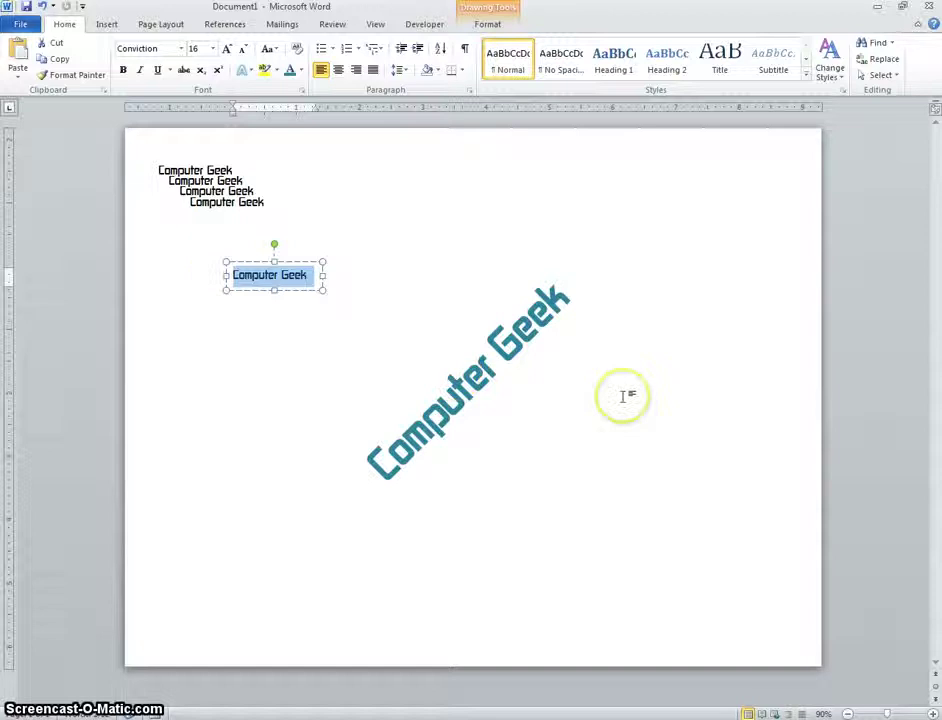
pyautogui.click(312, 276)
pyautogui.moveTo(262, 280); pyautogui.dragTo(366, 283)
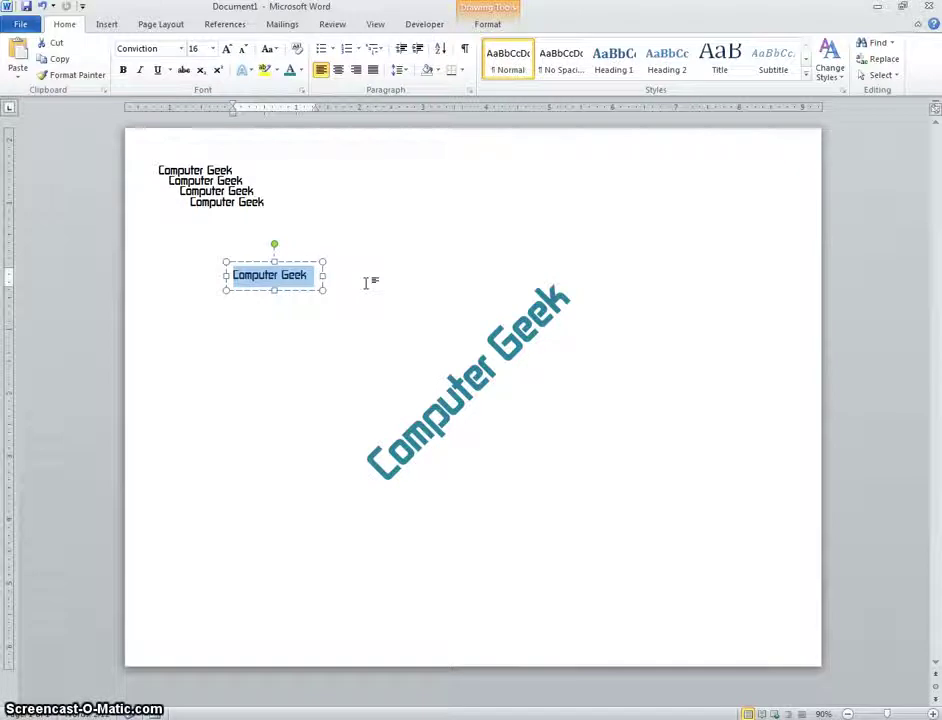
pyautogui.write('Thoughtful')
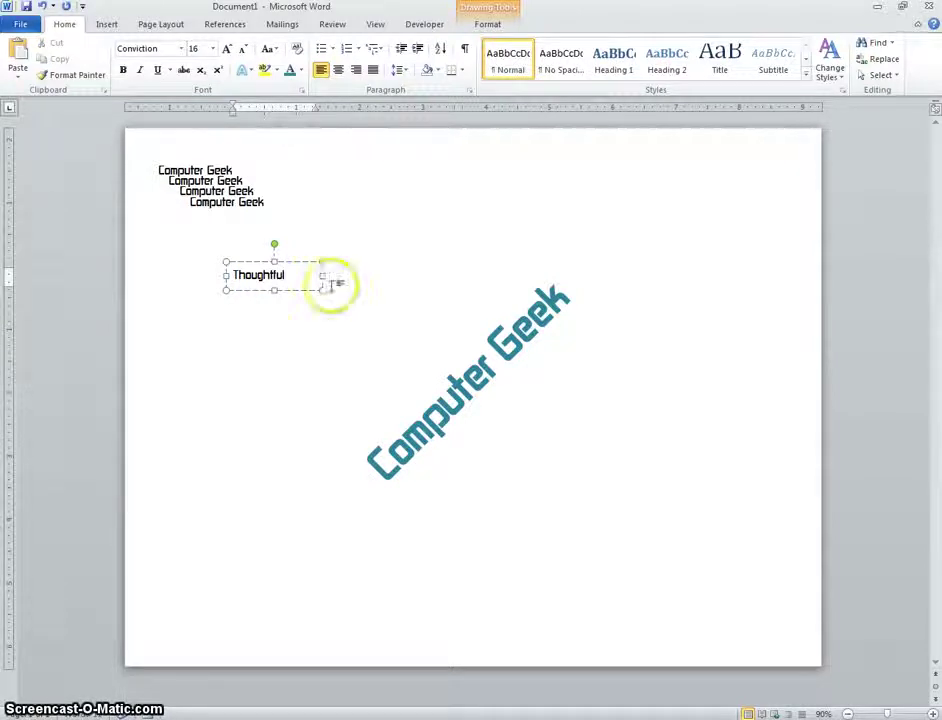
# Increase the "Thoughtful" text to 36 pt and enlarge its text box so the whole word fits.
pyautogui.click(300, 278)
pyautogui.moveTo(308, 274); pyautogui.dragTo(218, 271)
pyautogui.click(227, 49)
pyautogui.click(227, 49)
pyautogui.click(227, 49)
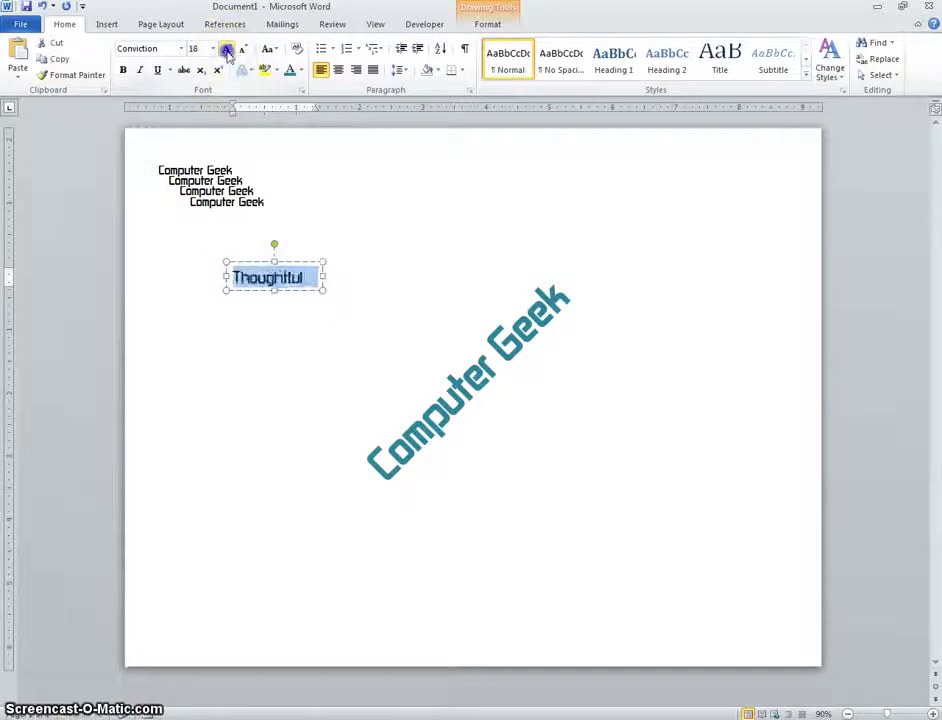
pyautogui.click(227, 49)
pyautogui.click(227, 49)
pyautogui.click(227, 49)
pyautogui.click(227, 49)
pyautogui.moveTo(322, 291); pyautogui.dragTo(423, 312)
# Set the "Thoughtful" text to 28 pt and give it a dark red theme color.
pyautogui.click(362, 284)
pyautogui.moveTo(353, 284); pyautogui.dragTo(179, 246)
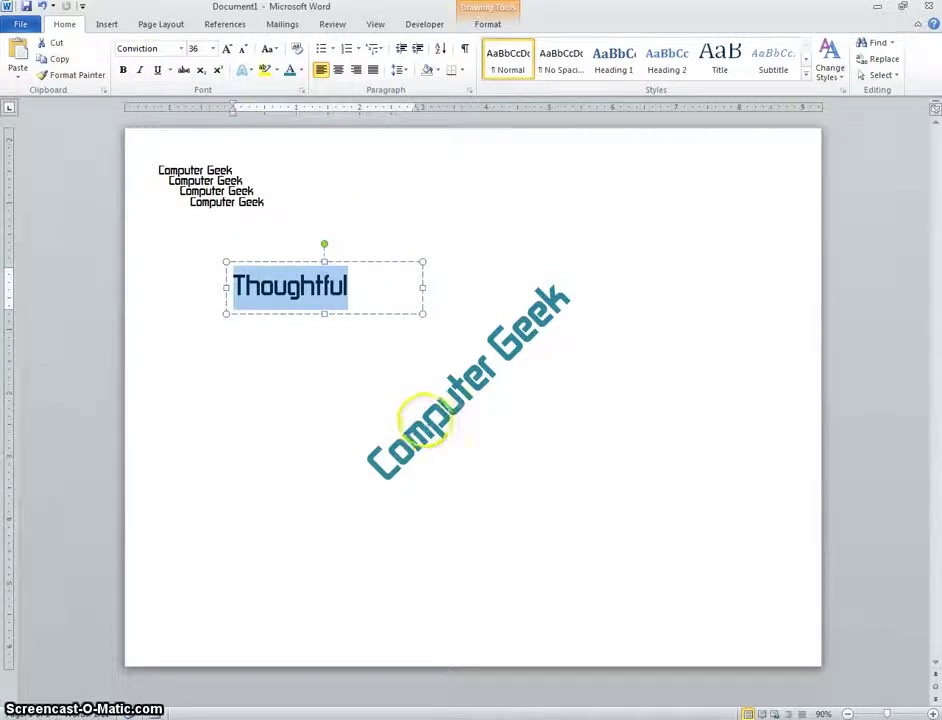
pyautogui.click(241, 50)
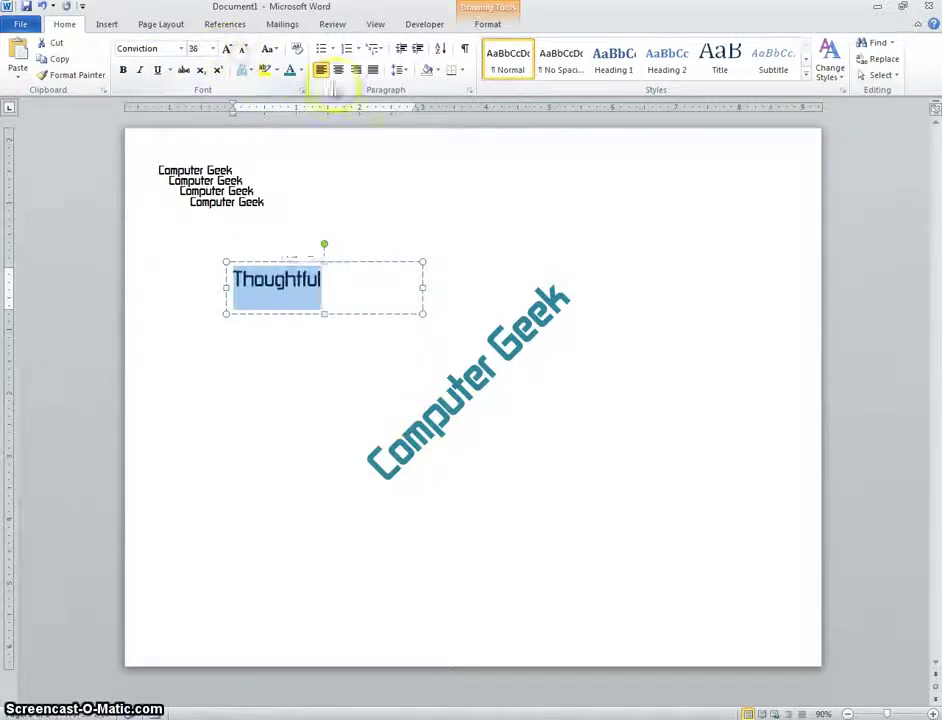
pyautogui.click(300, 70)
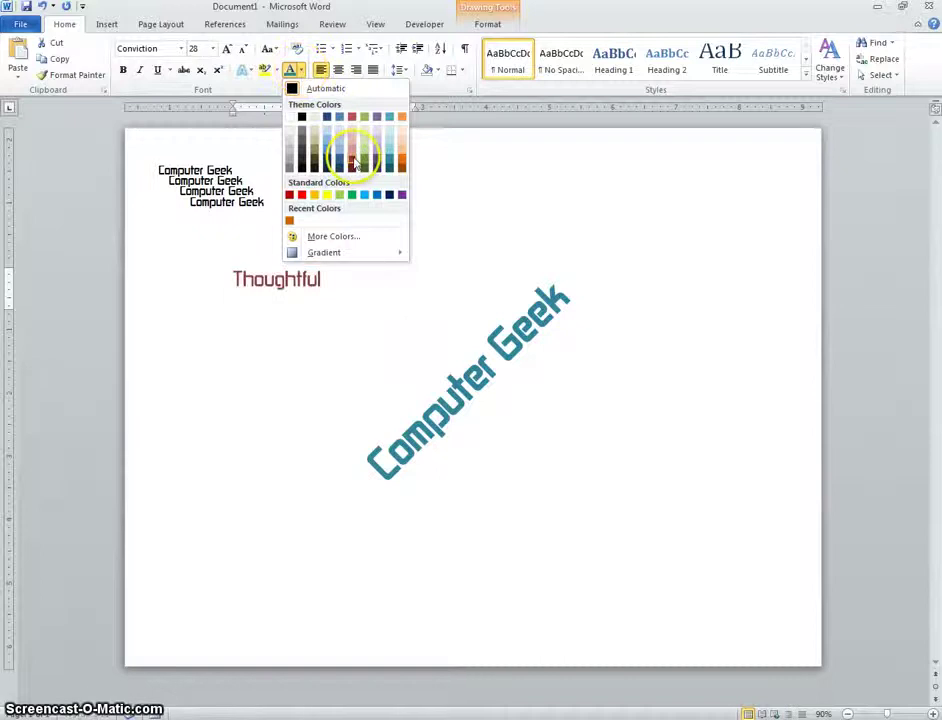
# Shrink the "Thoughtful" text box, rotate it parallel to the large "Computer Geek" text, and place it close along the upper side of "Computer".
pyautogui.click(330, 279)
pyautogui.moveTo(324, 245)
pyautogui.mouseDown()
pyautogui.moveTo(294, 246)
pyautogui.moveTo(323, 258)
pyautogui.mouseUp()
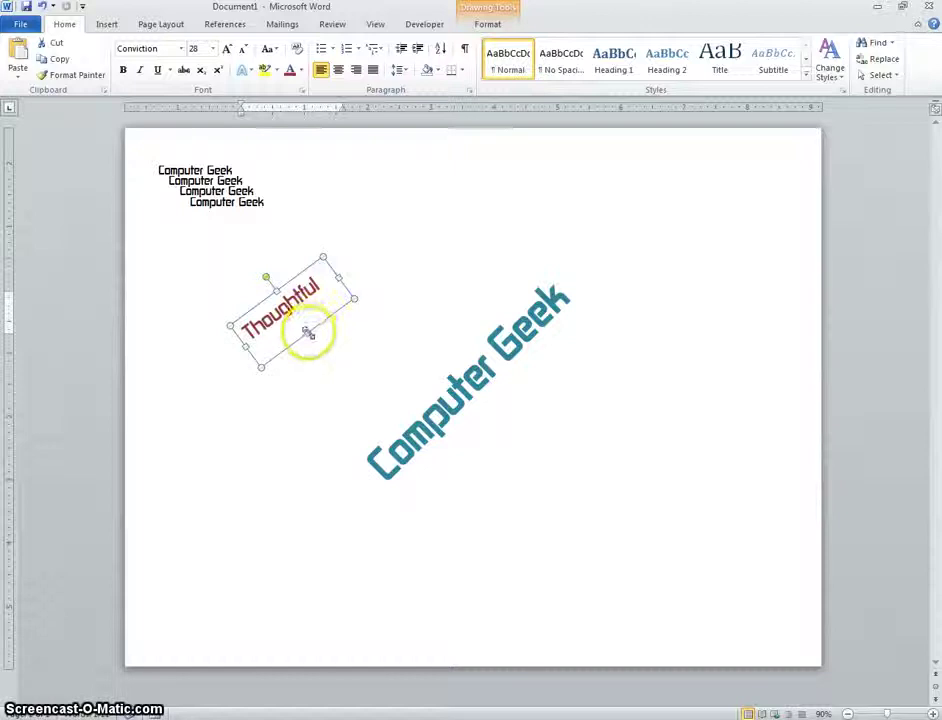
pyautogui.moveTo(266, 277); pyautogui.dragTo(374, 362)
pyautogui.click(280, 285)
pyautogui.click(377, 360)
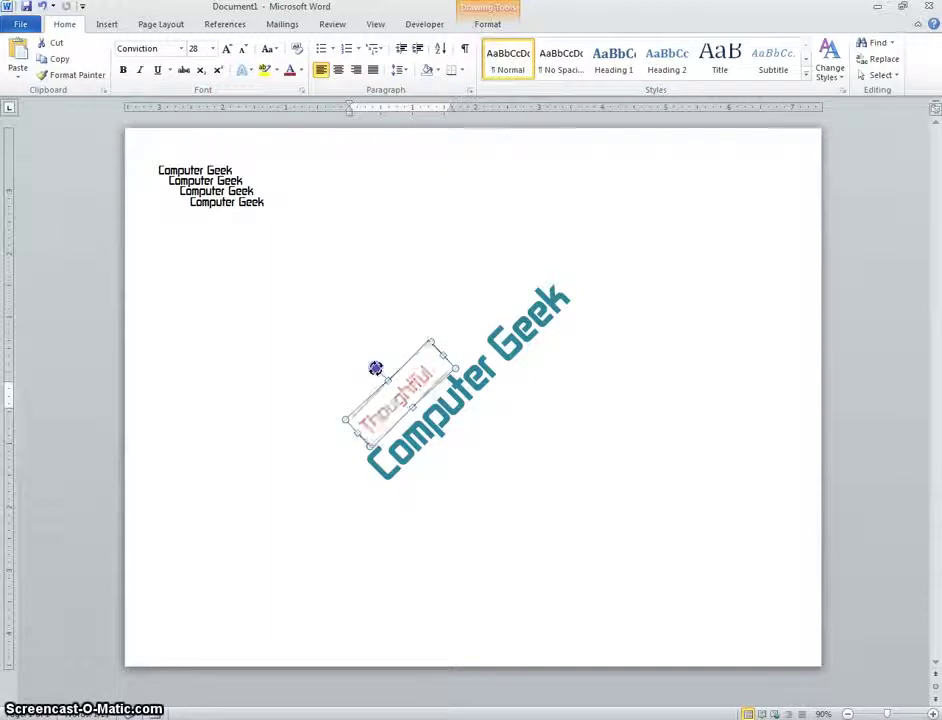
pyautogui.moveTo(374, 366); pyautogui.dragTo(372, 366)
pyautogui.click(413, 387)
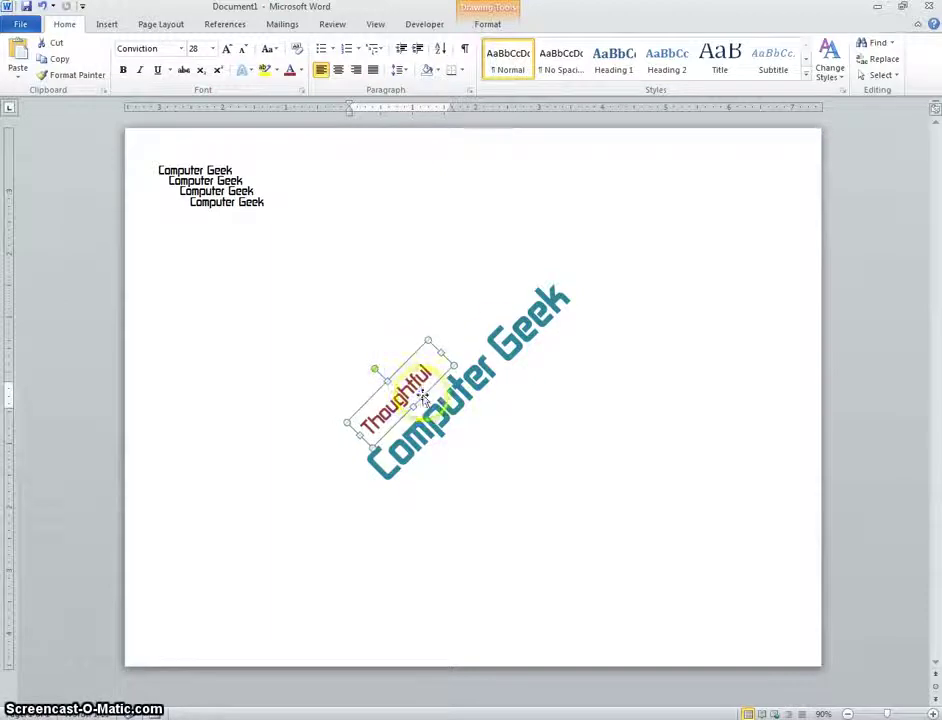
pyautogui.moveTo(424, 397)
pyautogui.mouseDown()
pyautogui.moveTo(410, 406)
pyautogui.moveTo(428, 400)
pyautogui.mouseUp()
pyautogui.click(545, 452)
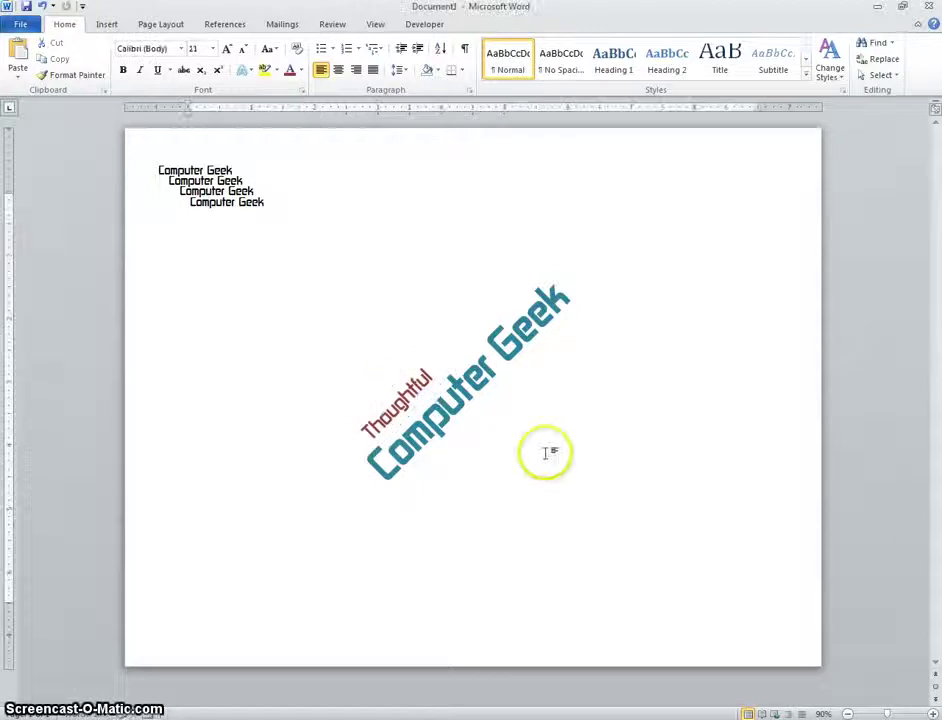
# Move the lowest remaining small "Computer Geek" text box into the open space below the stack and replace its text with "Teacher".
pyautogui.click(259, 218)
pyautogui.moveTo(258, 220); pyautogui.dragTo(217, 280)
pyautogui.write('Teacher')
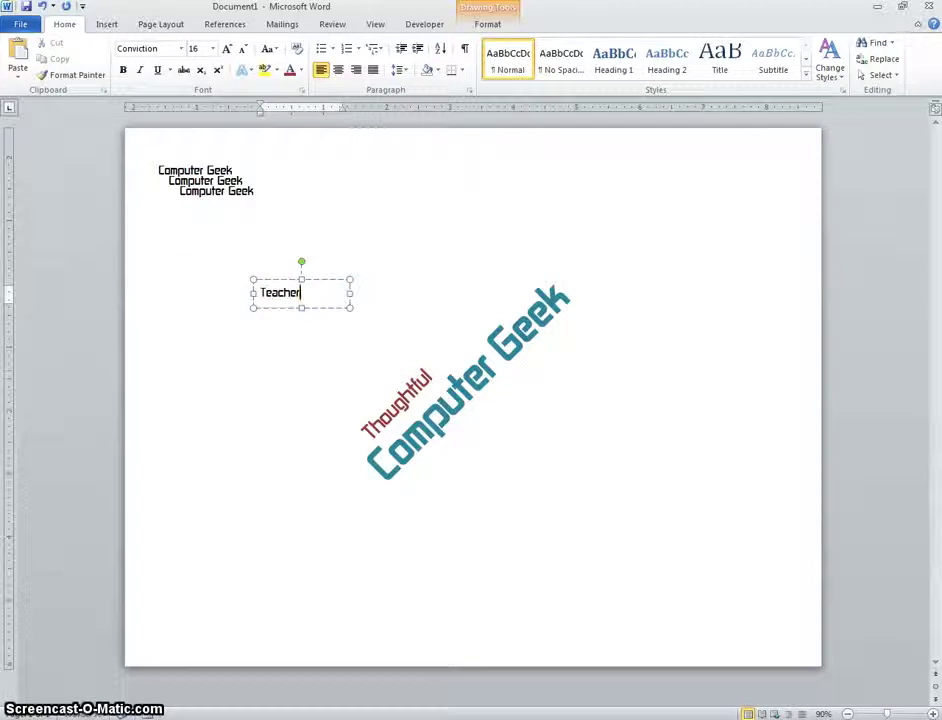
# Increase the "Teacher" text to 72 pt and enlarge its text box so the whole word fits.
pyautogui.moveTo(305, 293); pyautogui.dragTo(200, 277)
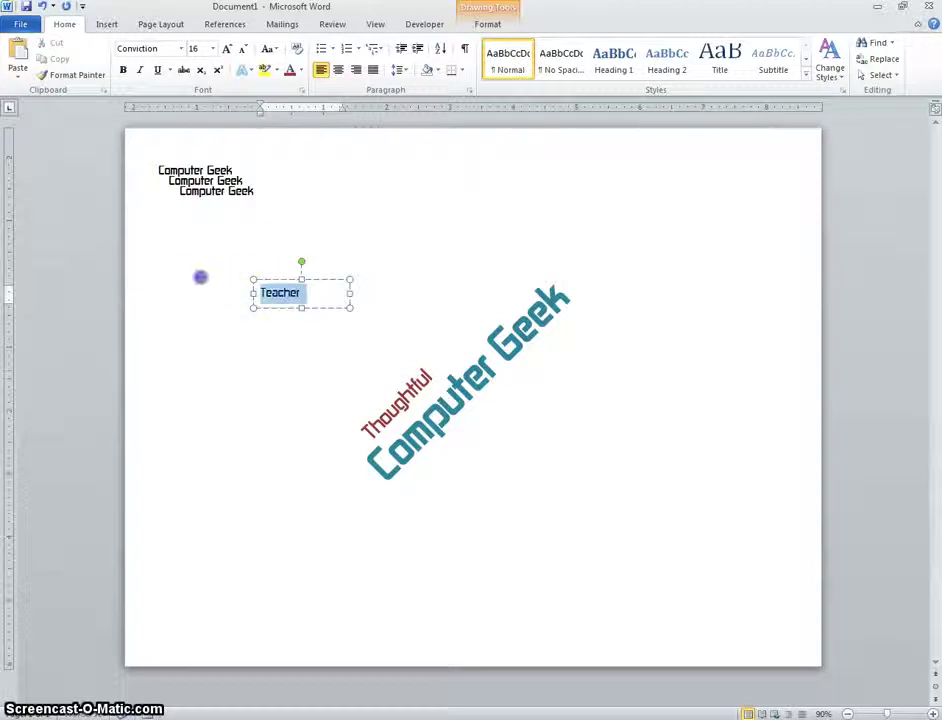
pyautogui.click(227, 49)
pyautogui.click(227, 49)
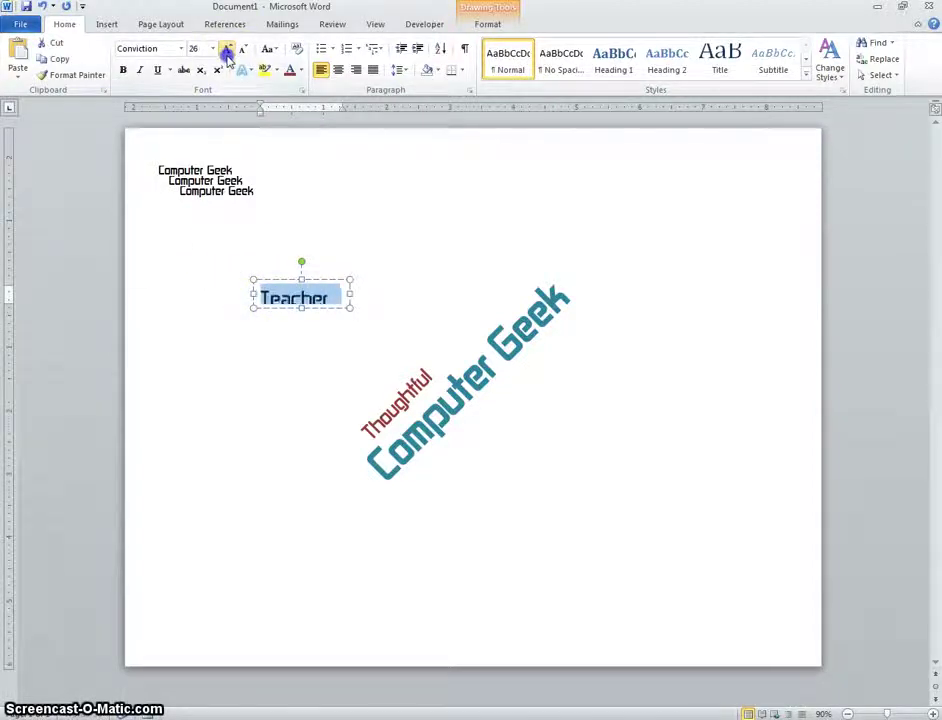
pyautogui.click(227, 50)
pyautogui.click(347, 312)
# Set the "Teacher" text to 48 pt, make it bold, and open its font color choices.
pyautogui.moveTo(349, 310); pyautogui.dragTo(185, 312)
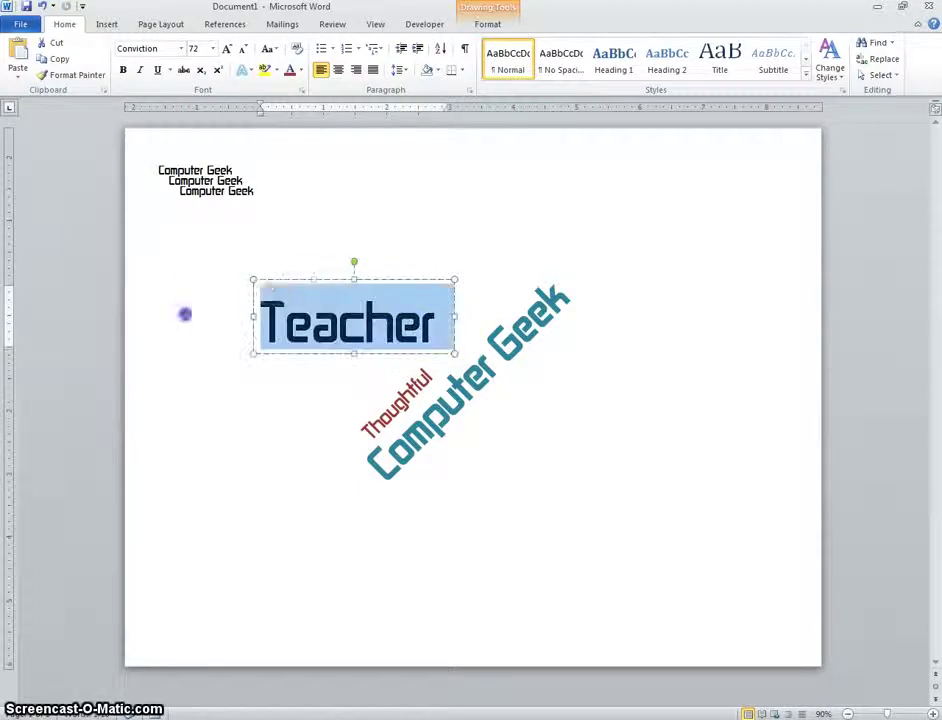
pyautogui.click(243, 50)
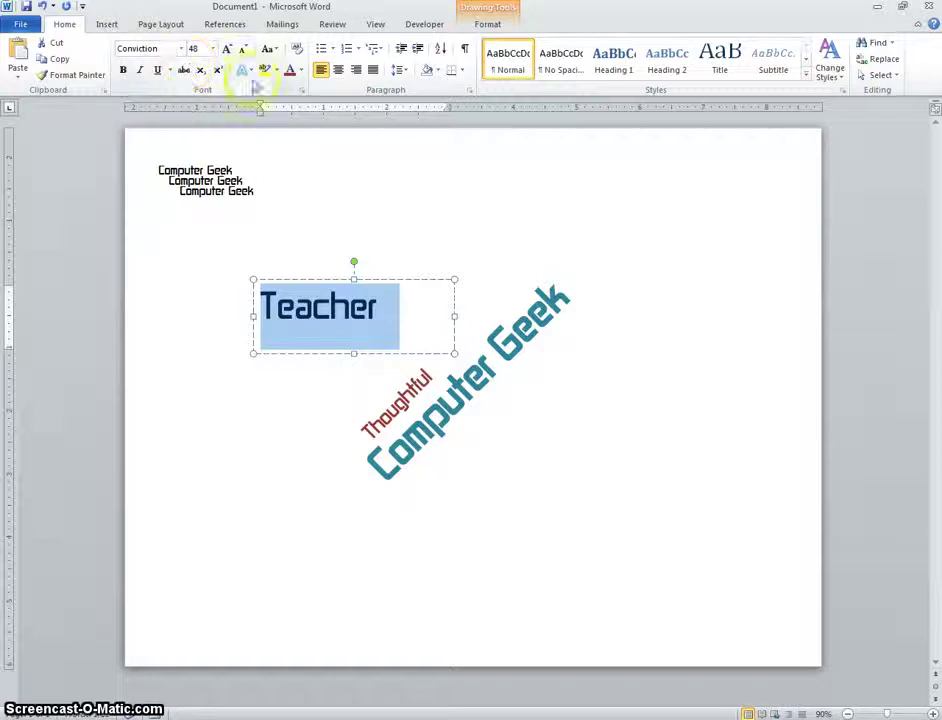
pyautogui.click(123, 70)
pyautogui.click(299, 70)
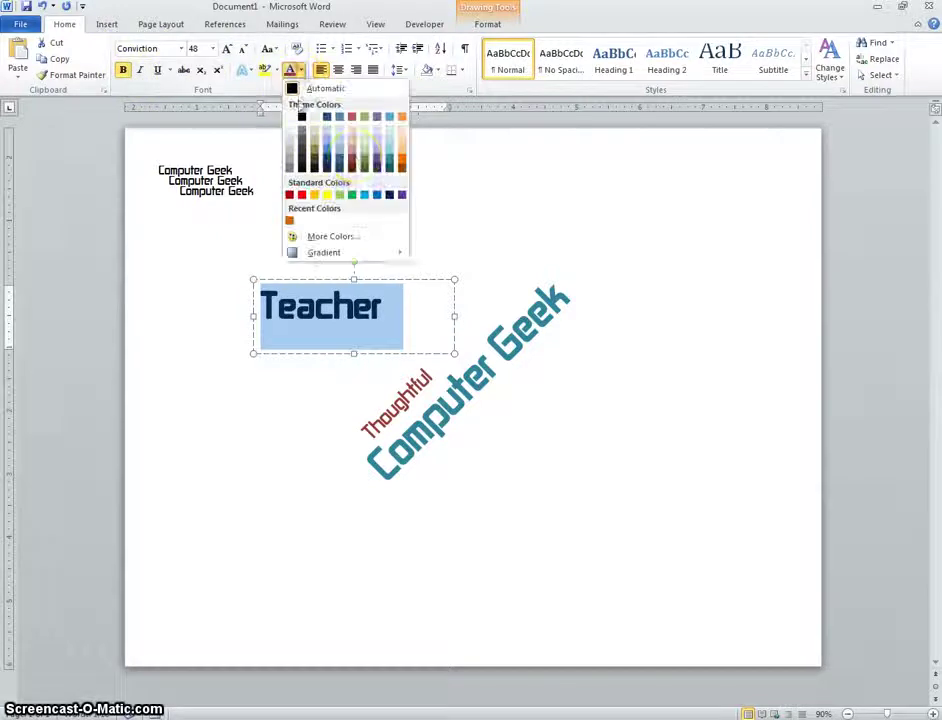